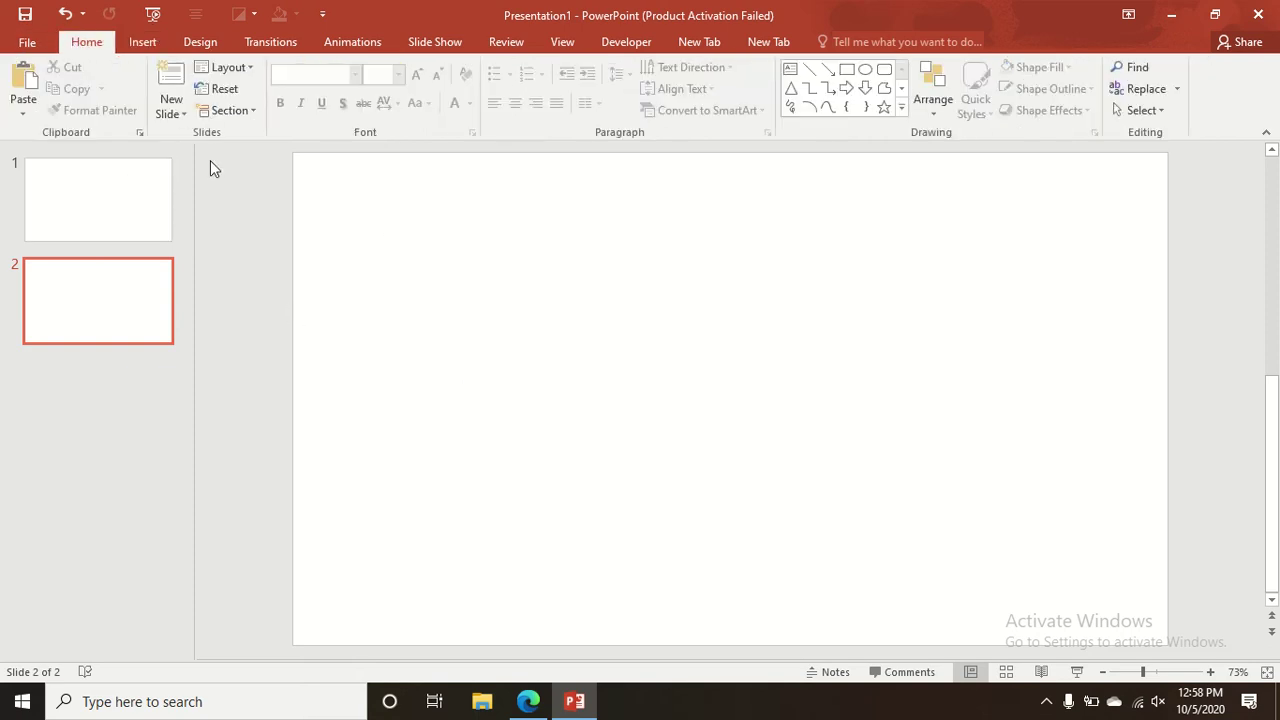
Open the New Slide layout gallery on the Home tab.
{"action": "left_click", "coordinate": [189, 114]}
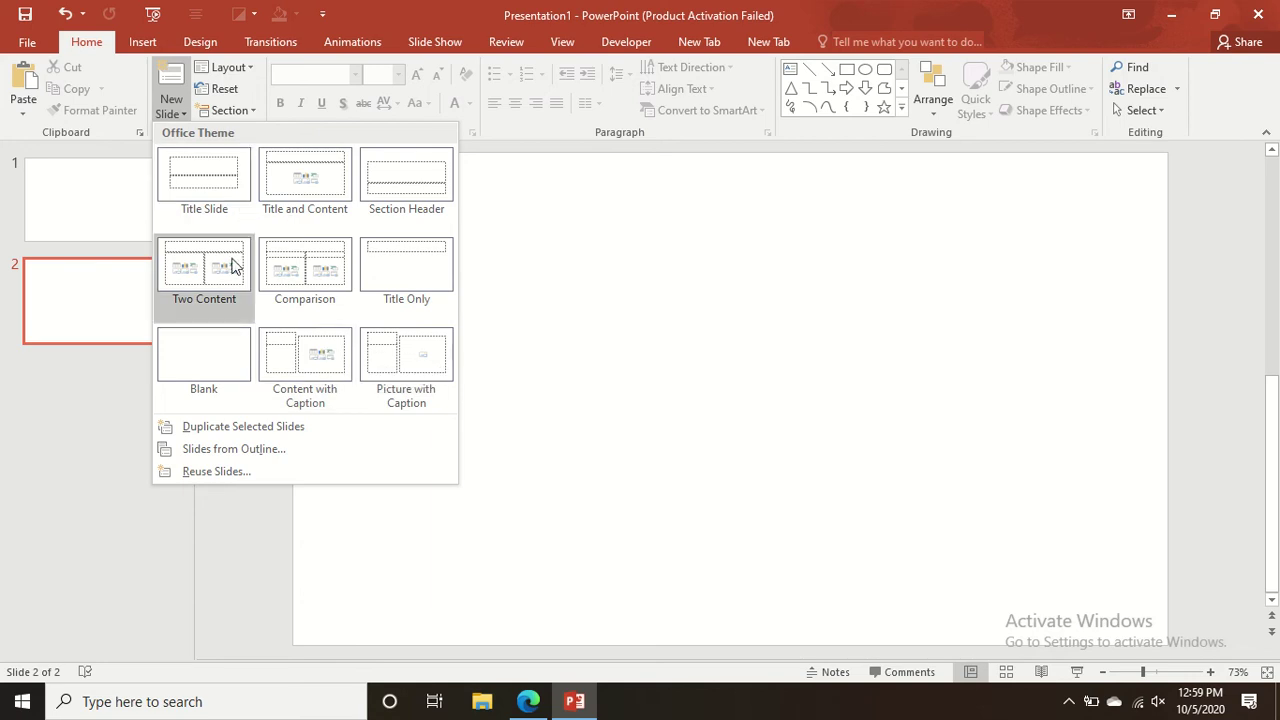
Add a third slide using the Two Content layout.
{"action": "left_click", "coordinate": [232, 265]}
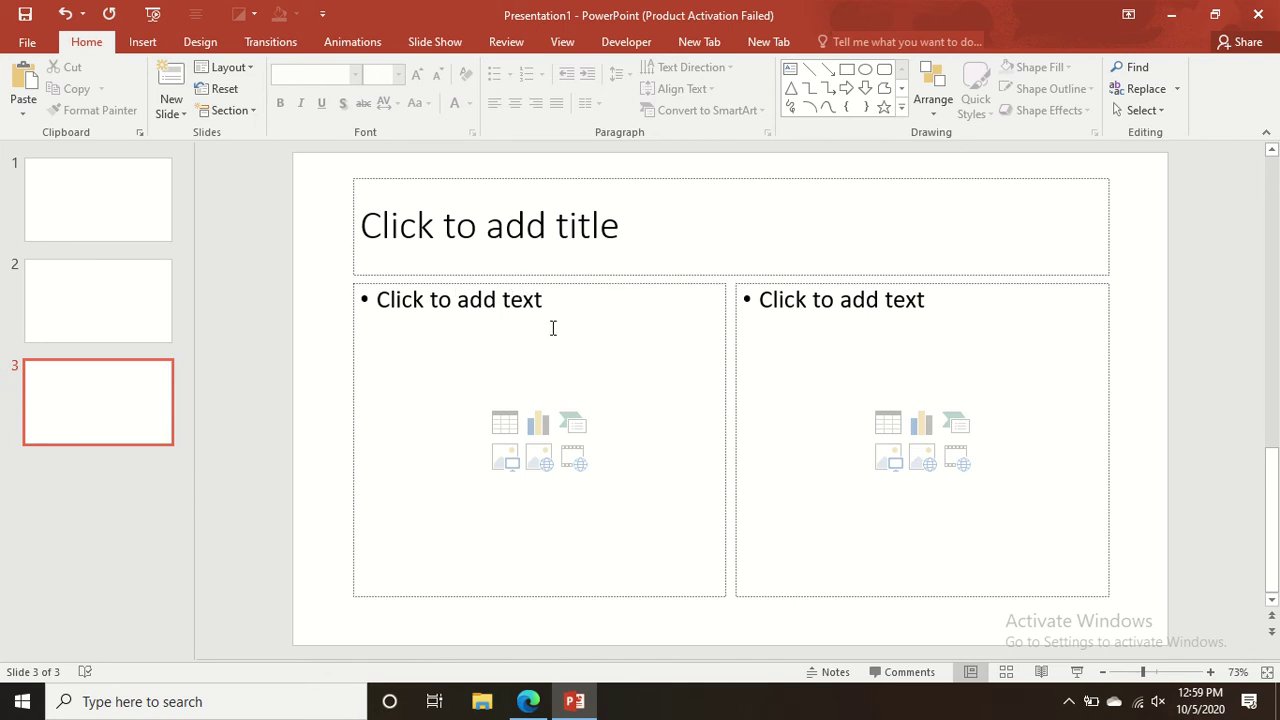
Start inserting a table into the slide's left content placeholder.
{"action": "left_click", "coordinate": [515, 426]}
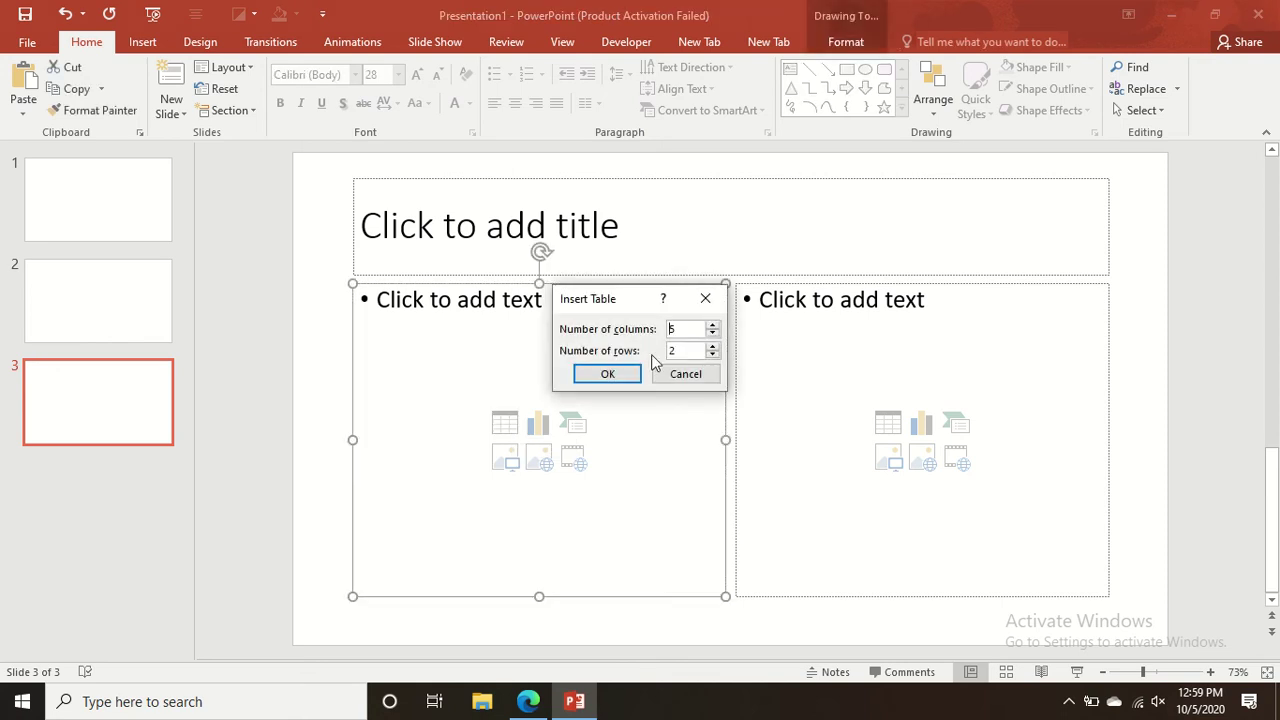
{"action": "left_click", "coordinate": [607, 374]}
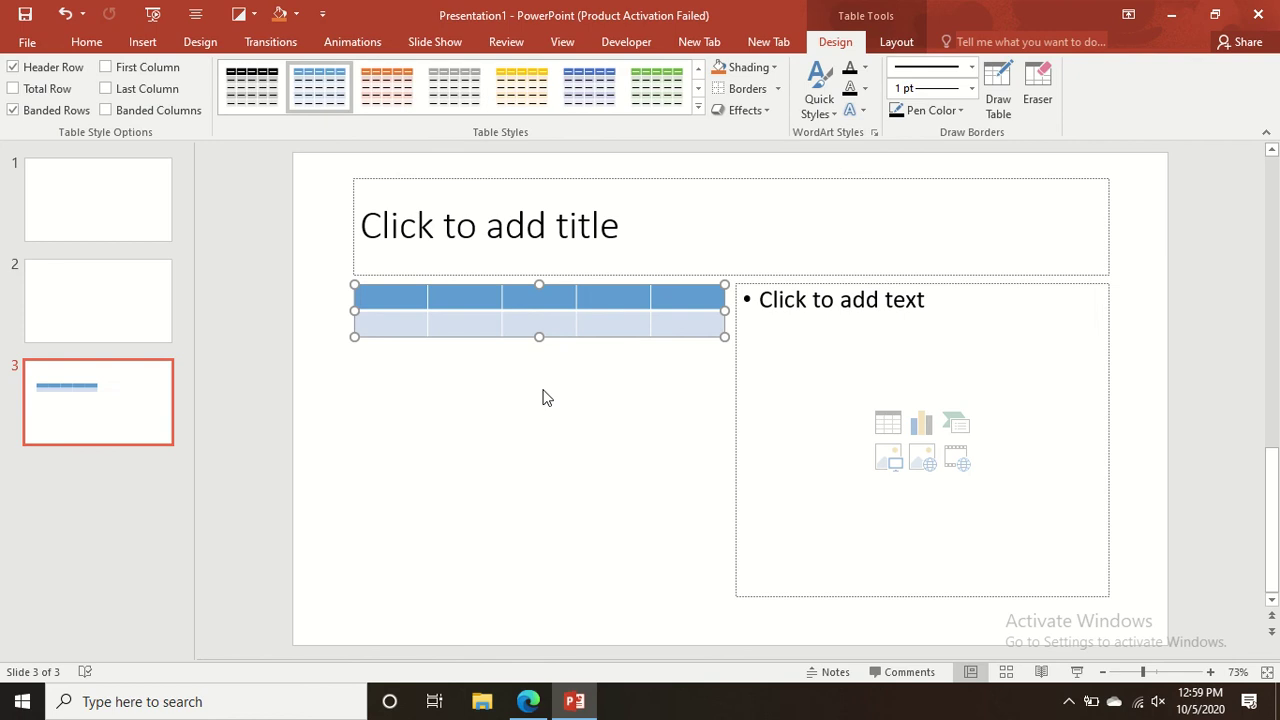
{"action": "left_click", "coordinate": [67, 12]}
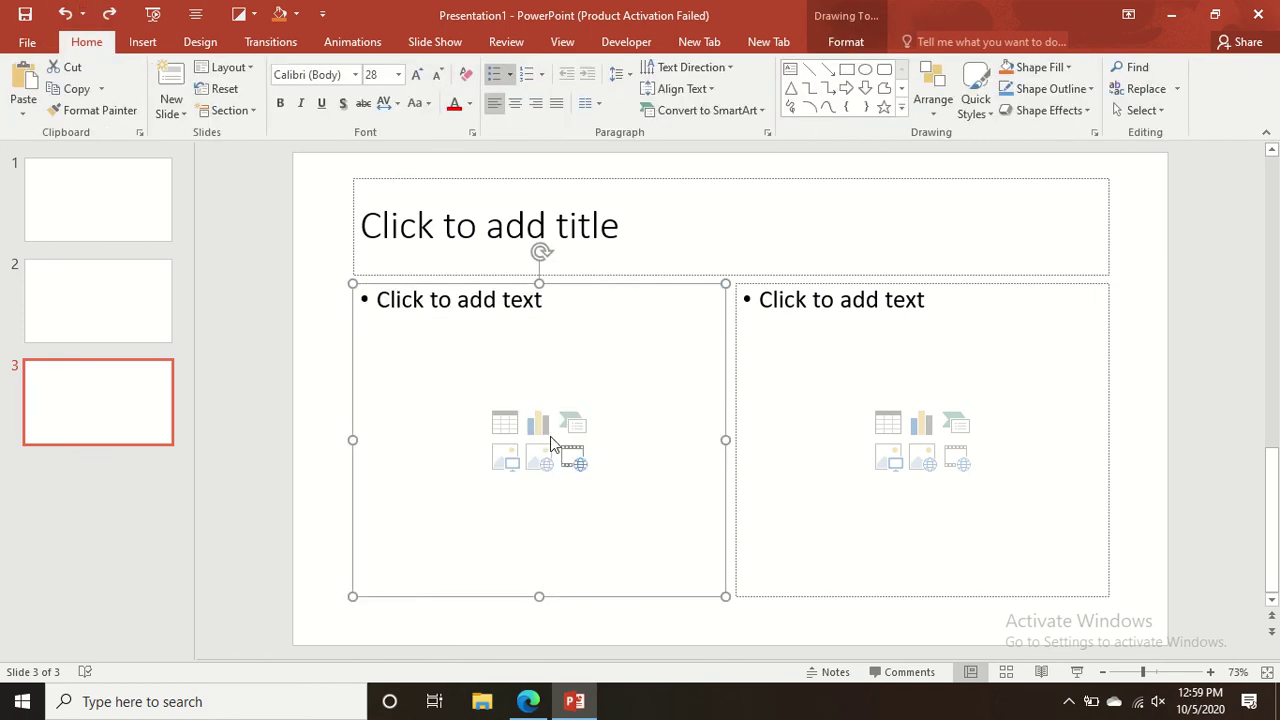
Insert a 100% Stacked Column chart in slide 3's left placeholder and dismiss the activation warning.
{"action": "left_click", "coordinate": [546, 438]}
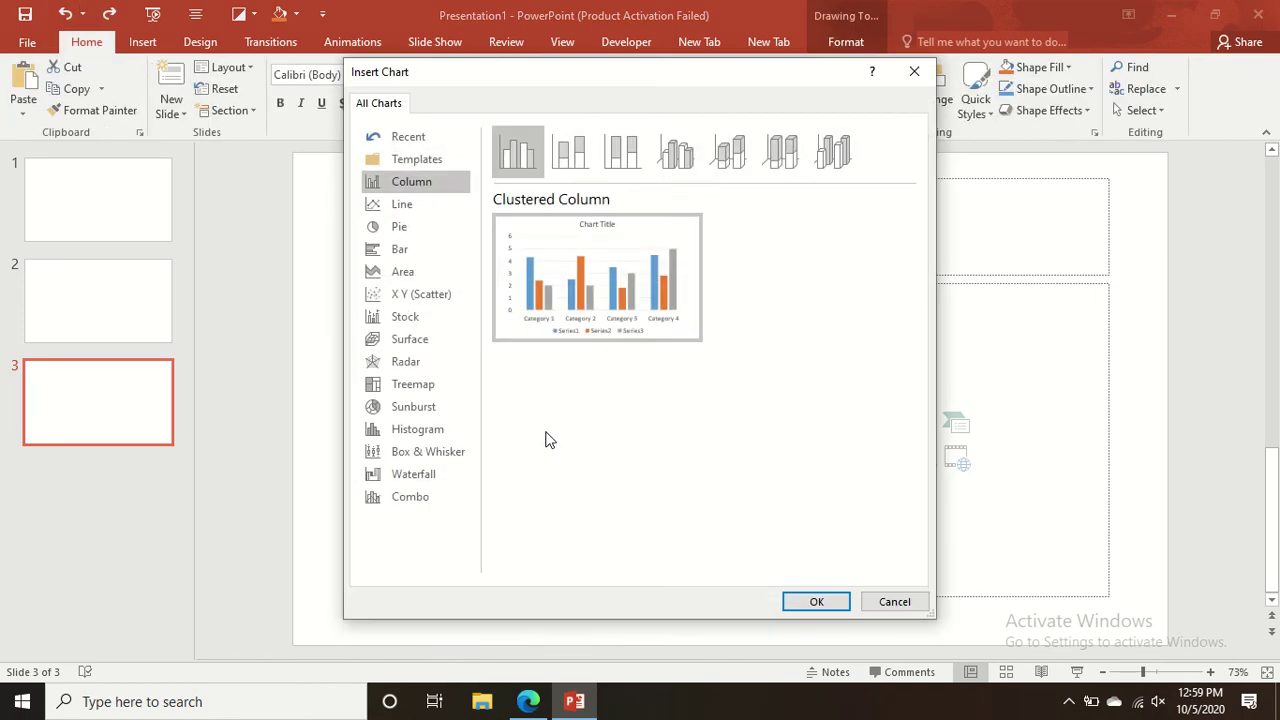
{"action": "mouse_move", "coordinate": [604, 343]}
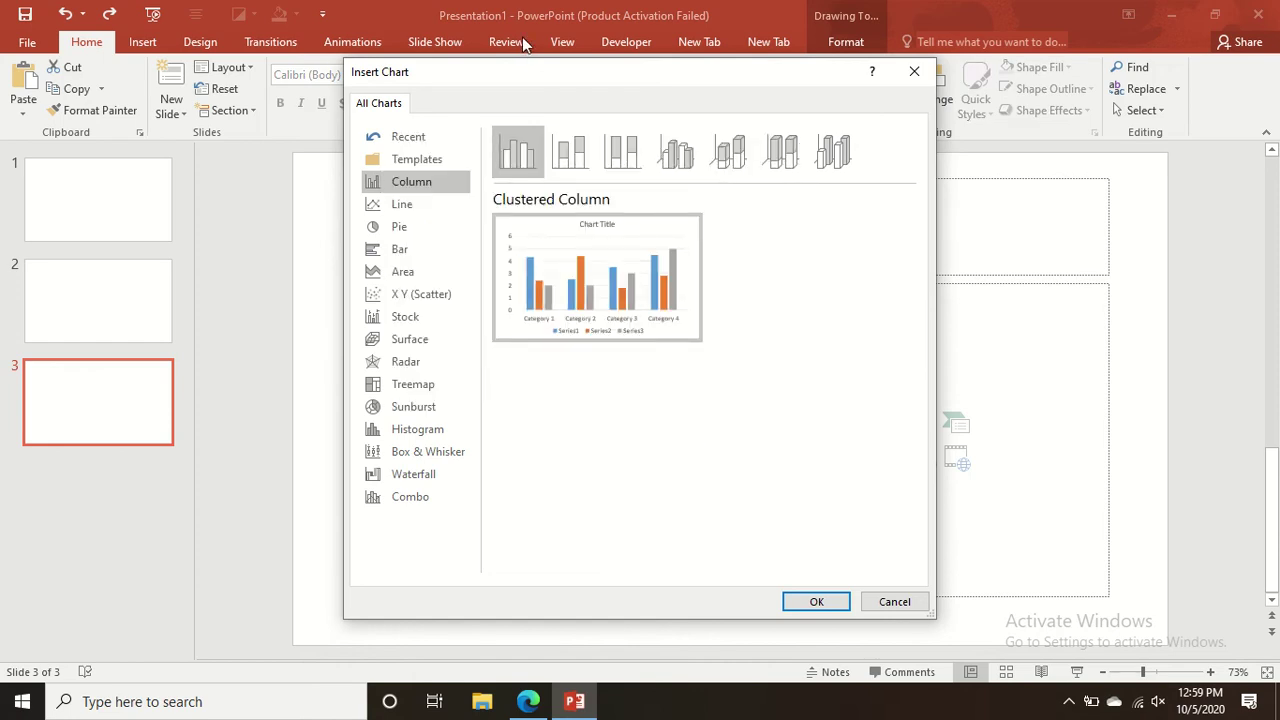
{"action": "left_click", "coordinate": [644, 172]}
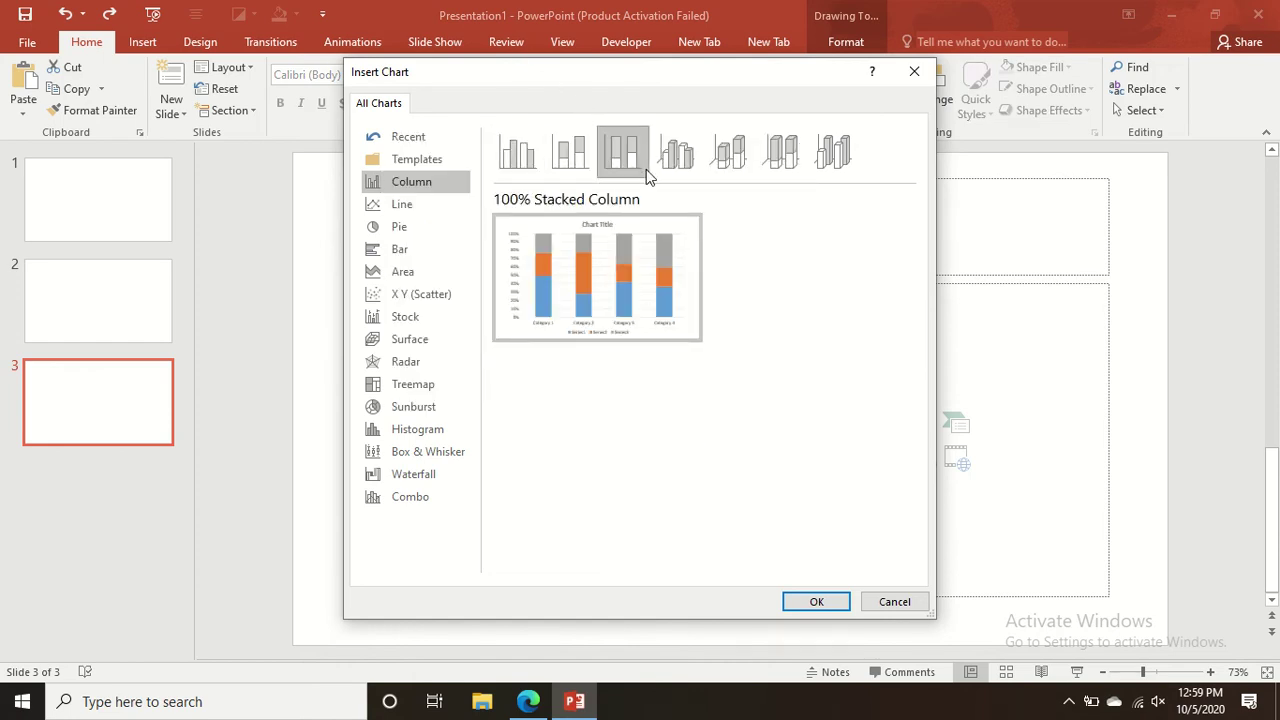
{"action": "left_click", "coordinate": [807, 604]}
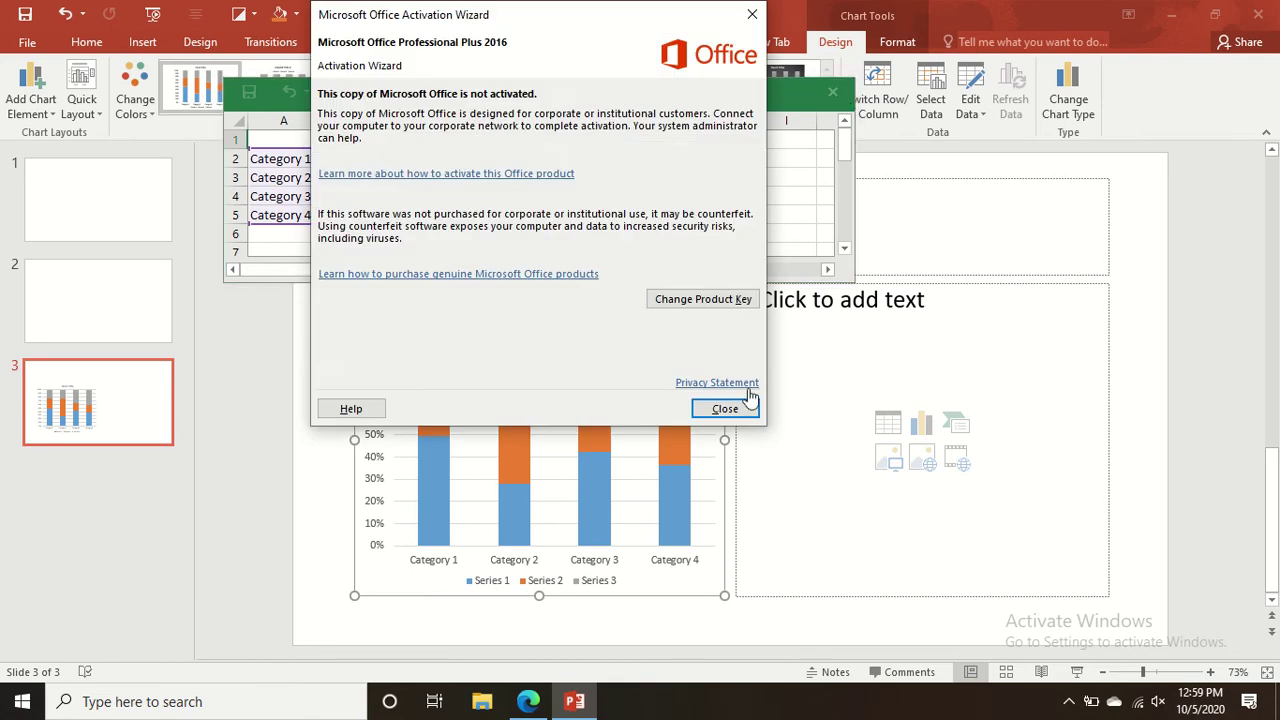
{"action": "left_click", "coordinate": [731, 407]}
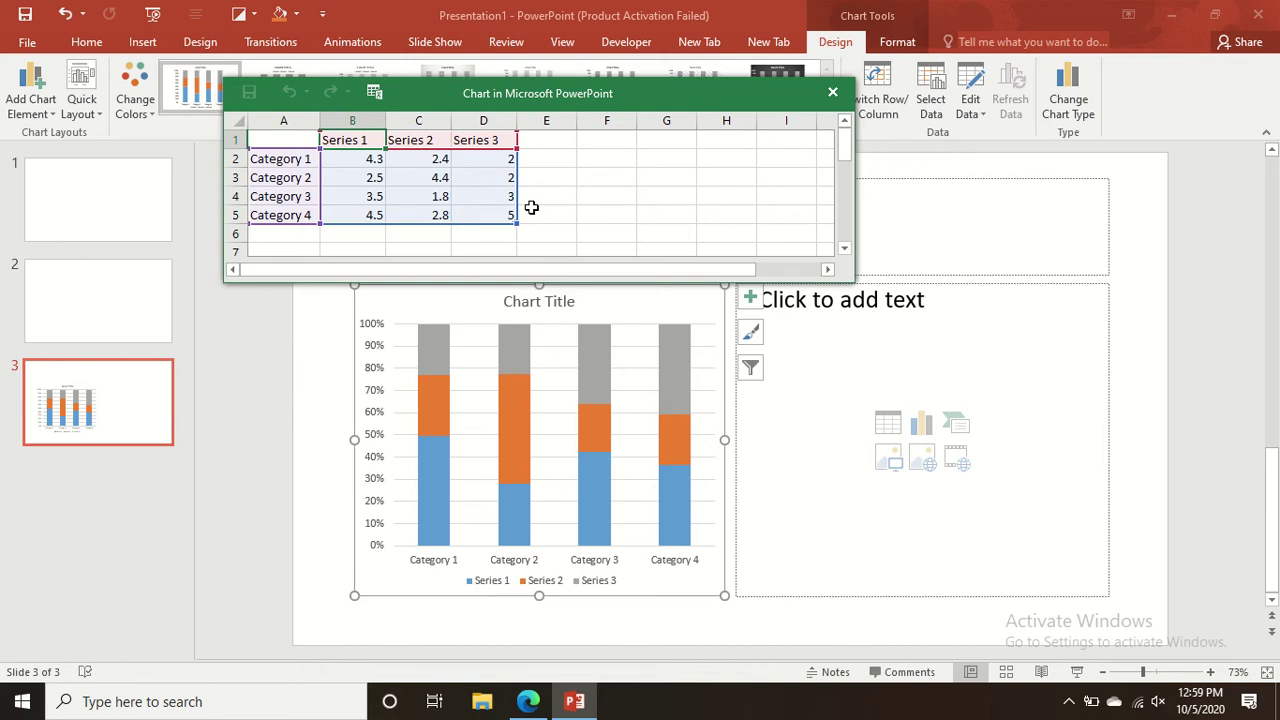
Set Series 2 to 3.4 for Category 1 and 5.4 for Category 2, then close the data sheet.
{"action": "left_click", "coordinate": [438, 164]}
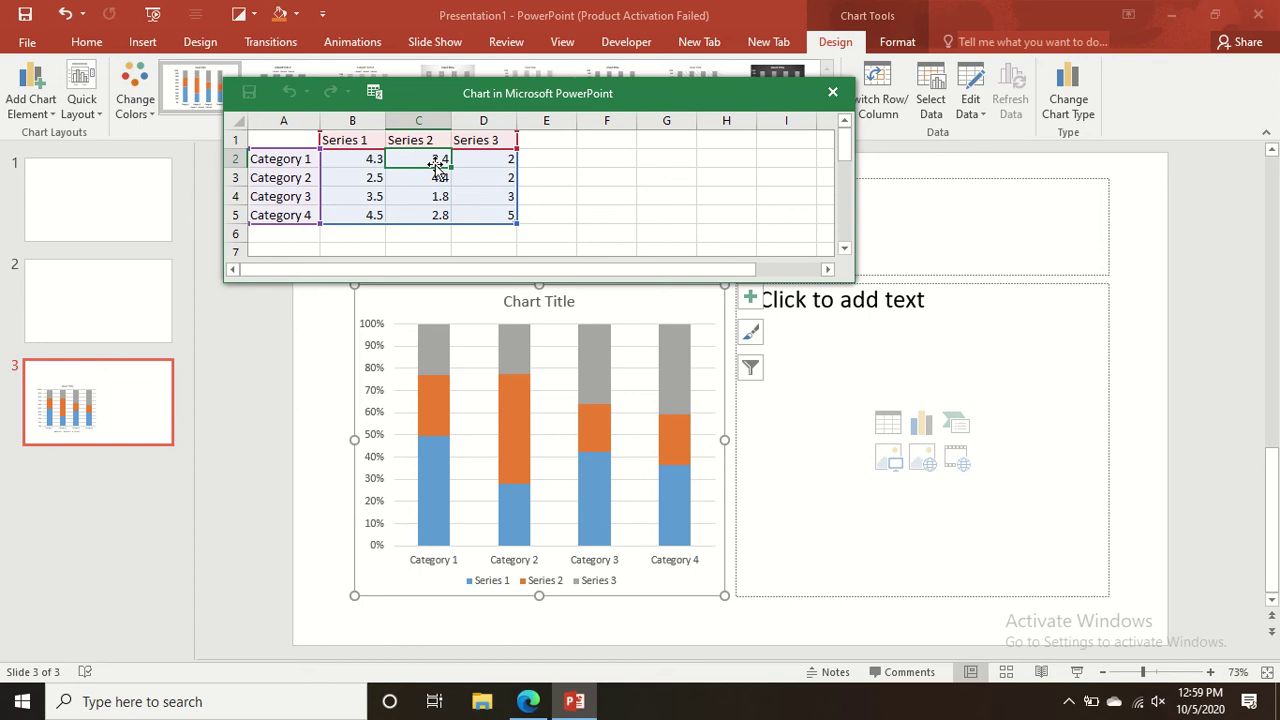
{"action": "type", "text": "3"}
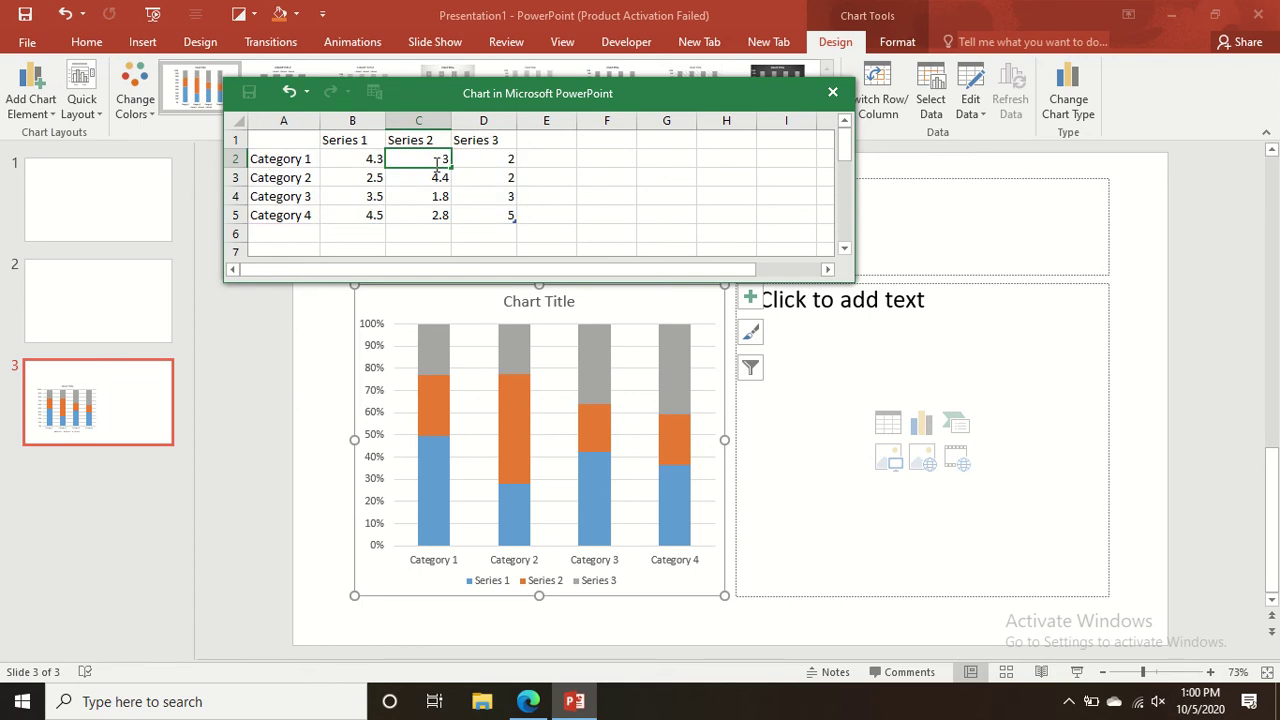
{"action": "type", "text": ".4"}
{"action": "key", "text": "Return"}
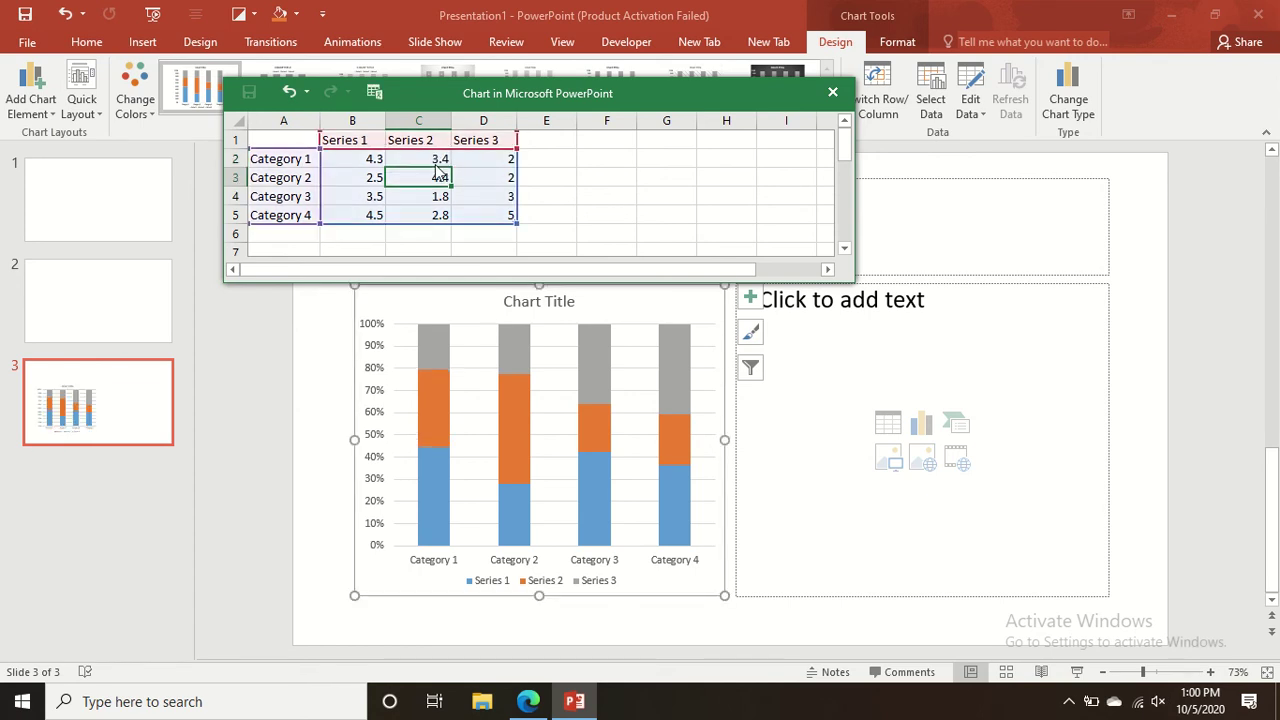
{"action": "key", "text": "BackSpace"}
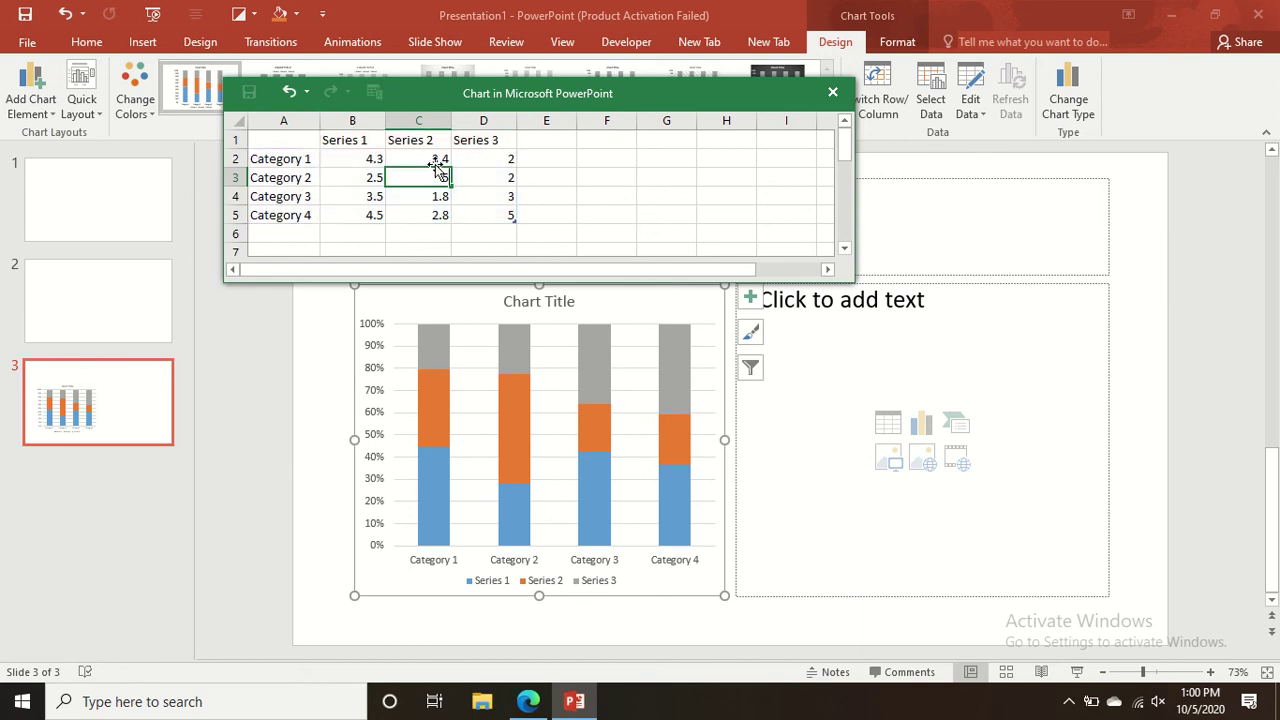
{"action": "type", "text": "3."}
{"action": "type", "text": "4"}
{"action": "key", "text": "Return"}
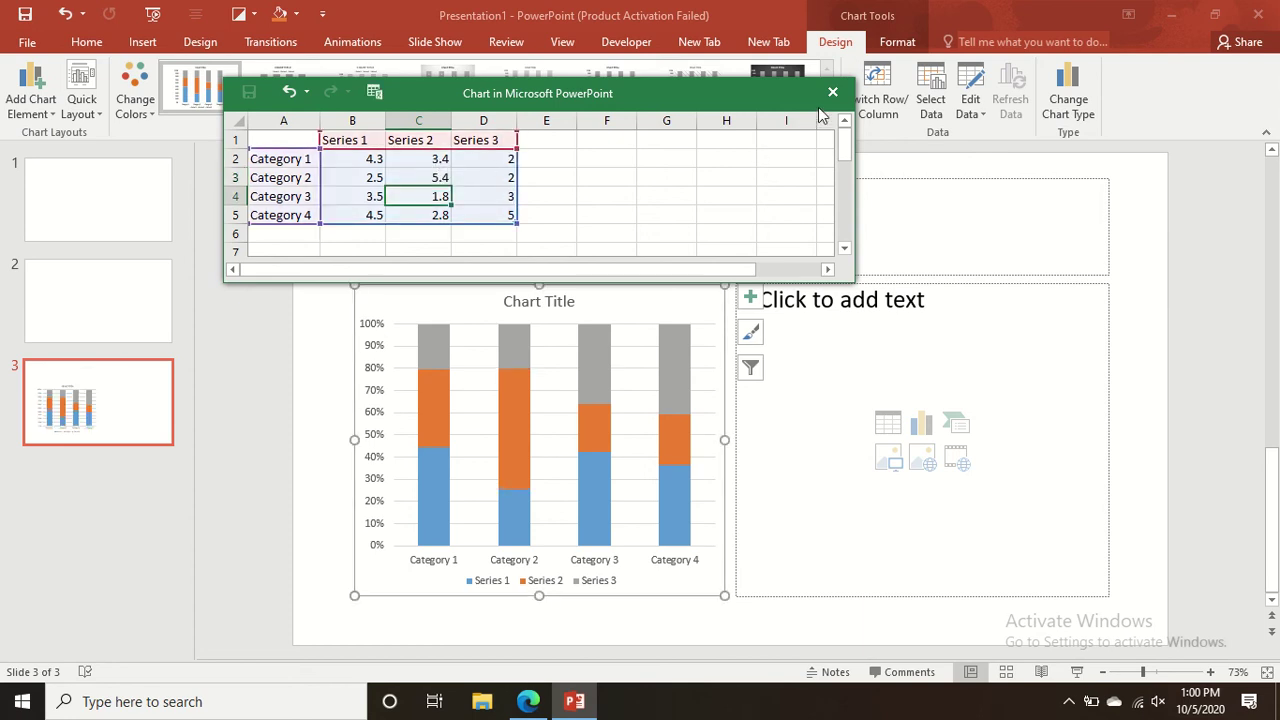
{"action": "left_click", "coordinate": [832, 94]}
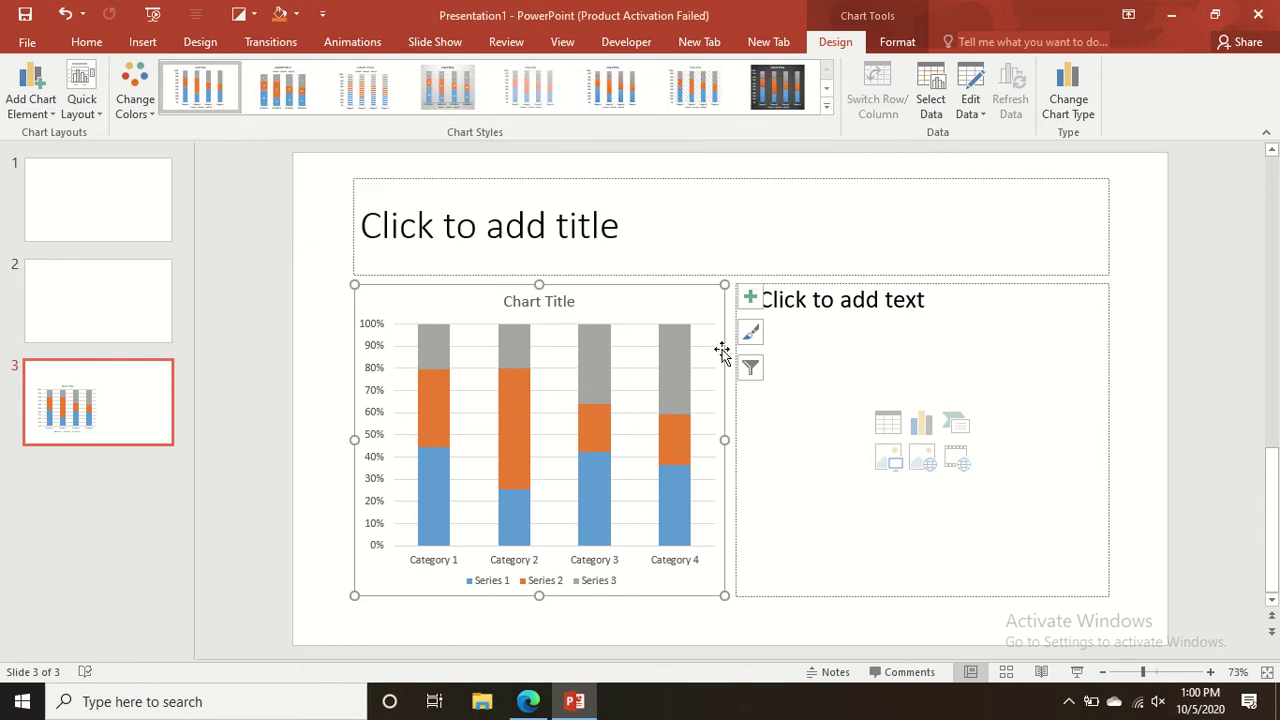
{"action": "mouse_move", "coordinate": [579, 349]}
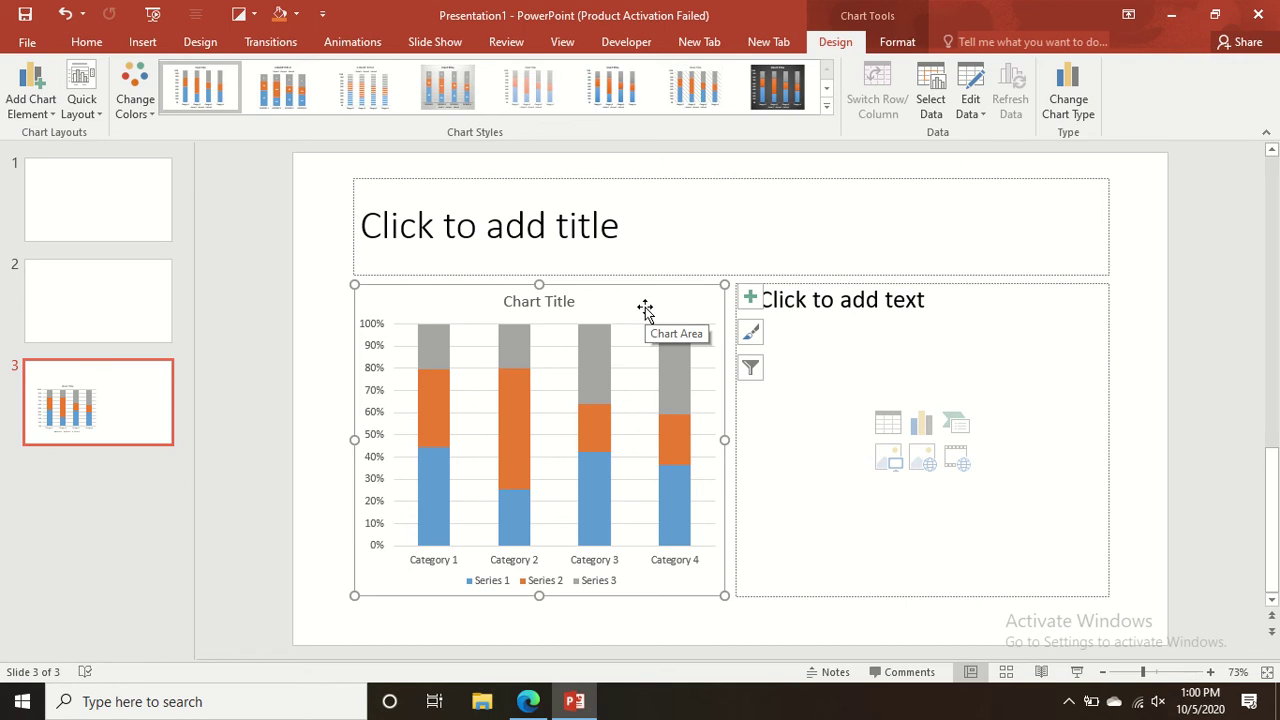
{"action": "left_click", "coordinate": [135, 100]}
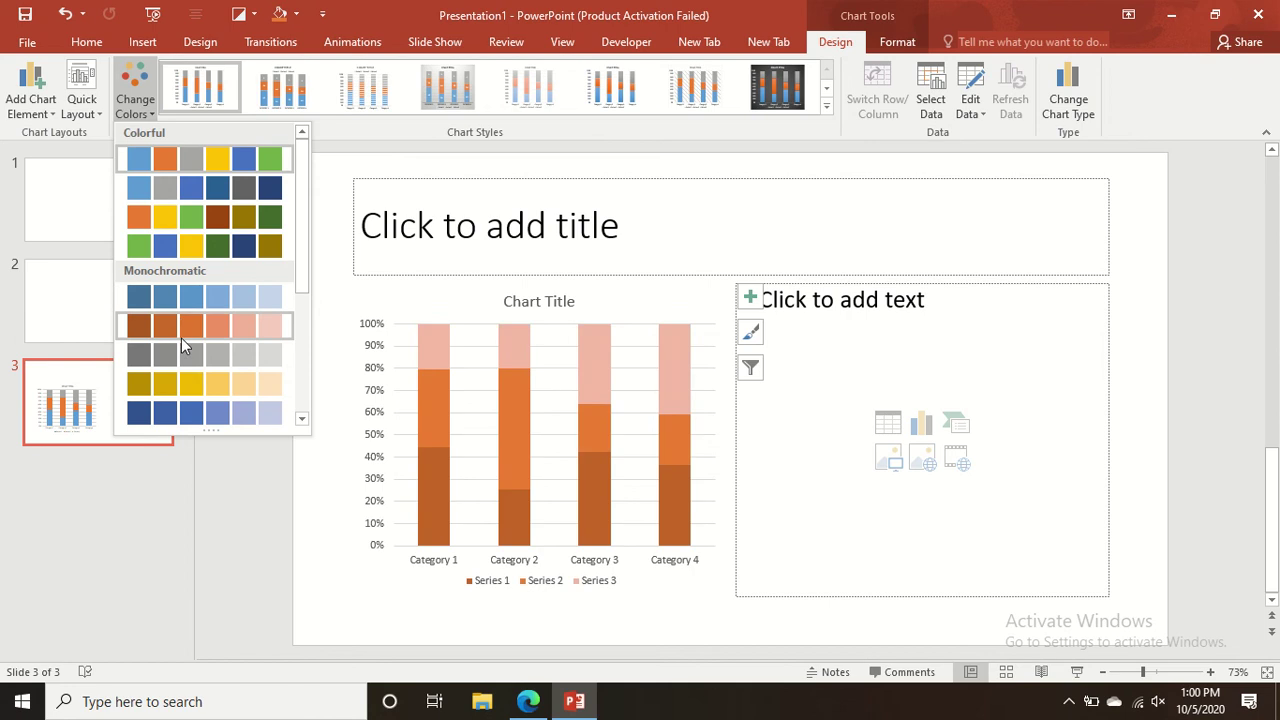
{"action": "left_click", "coordinate": [322, 240]}
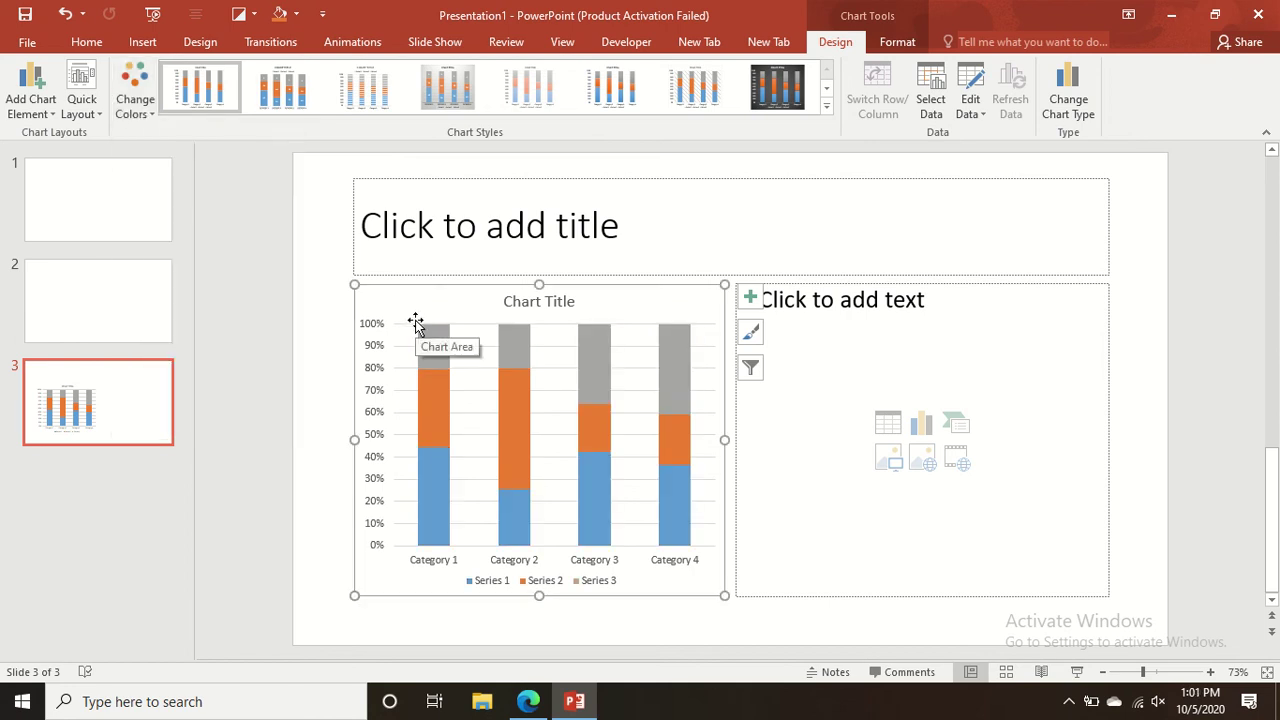
Remove the chart from slide 3 and start inserting a SmartArt graphic in the placeholder.
{"action": "left_click", "coordinate": [65, 12]}
{"action": "left_click", "coordinate": [576, 438]}
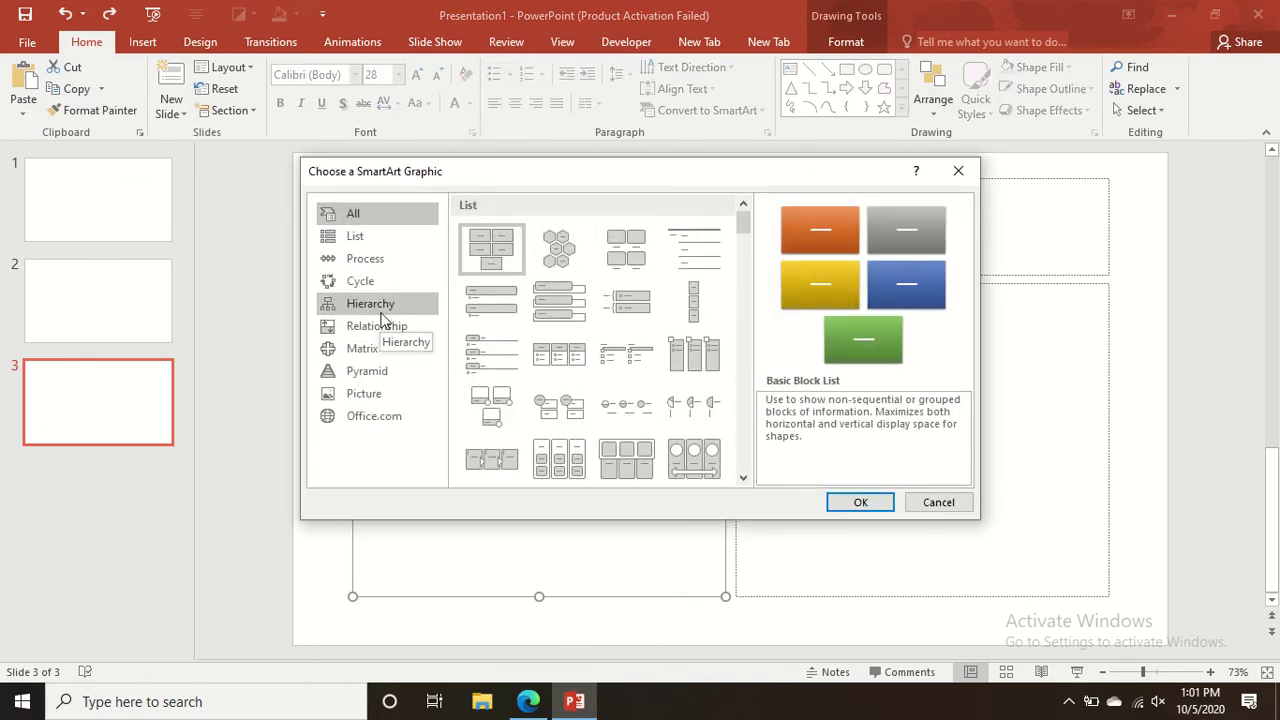
Browse the List, Process, Cycle, Hierarchy and other SmartArt categories, then insert Basic Block List.
{"action": "left_click", "coordinate": [398, 247]}
{"action": "left_click", "coordinate": [390, 266]}
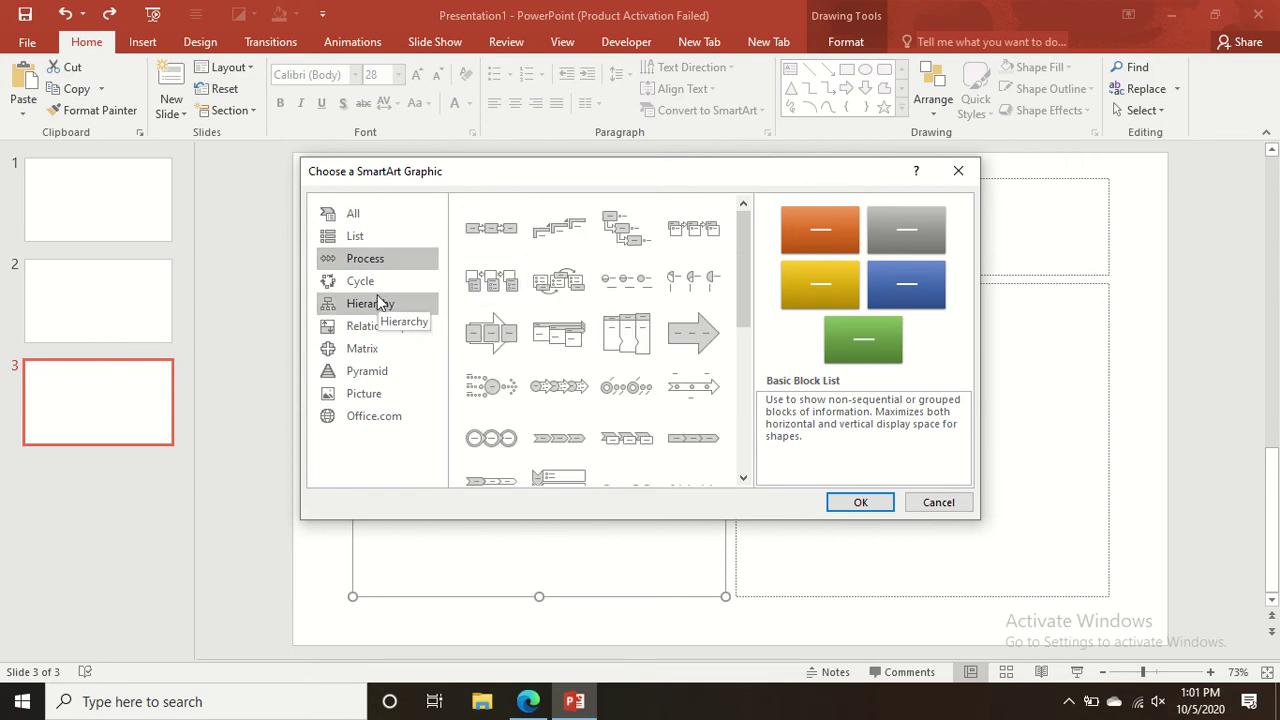
{"action": "left_click", "coordinate": [380, 284]}
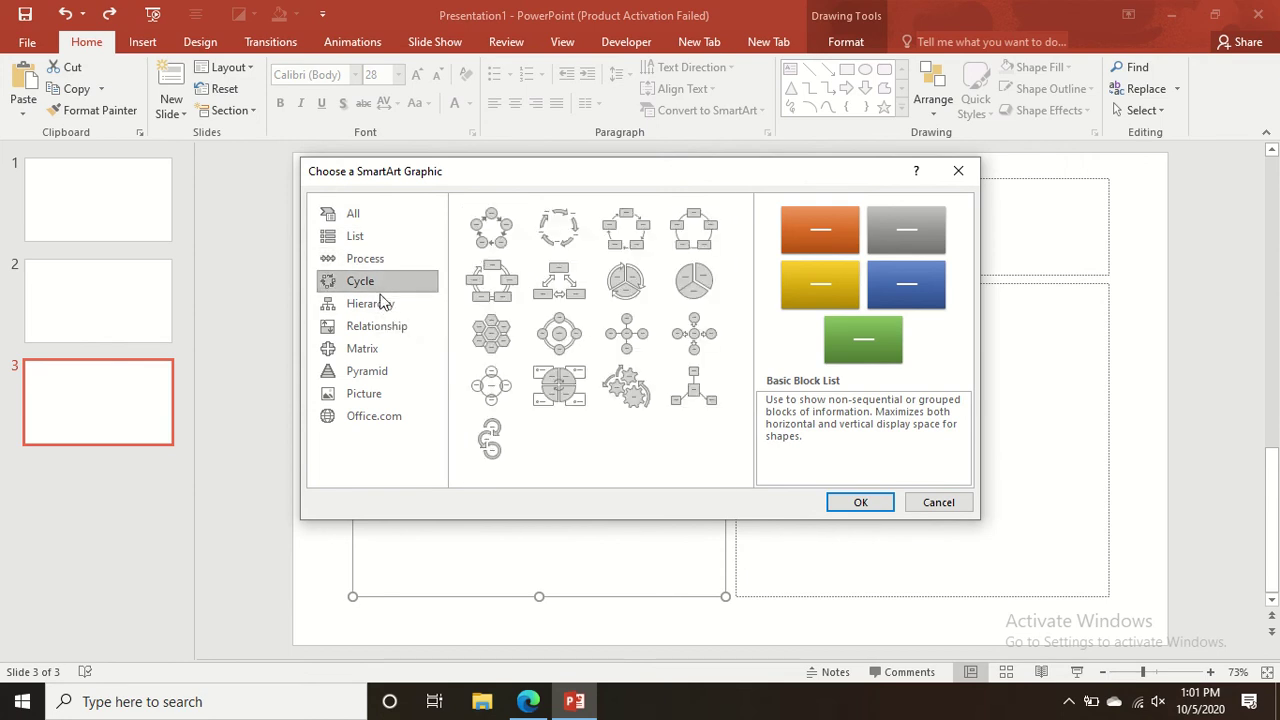
{"action": "left_click", "coordinate": [381, 307]}
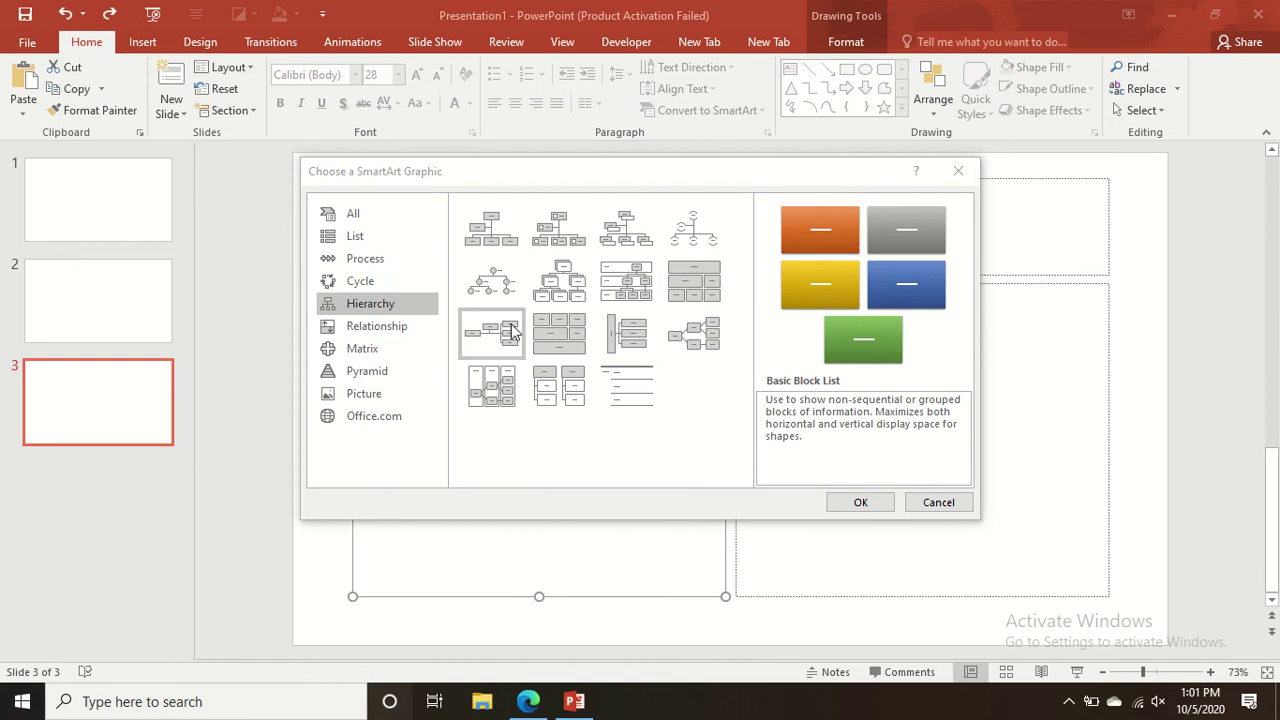
{"action": "left_click", "coordinate": [422, 330]}
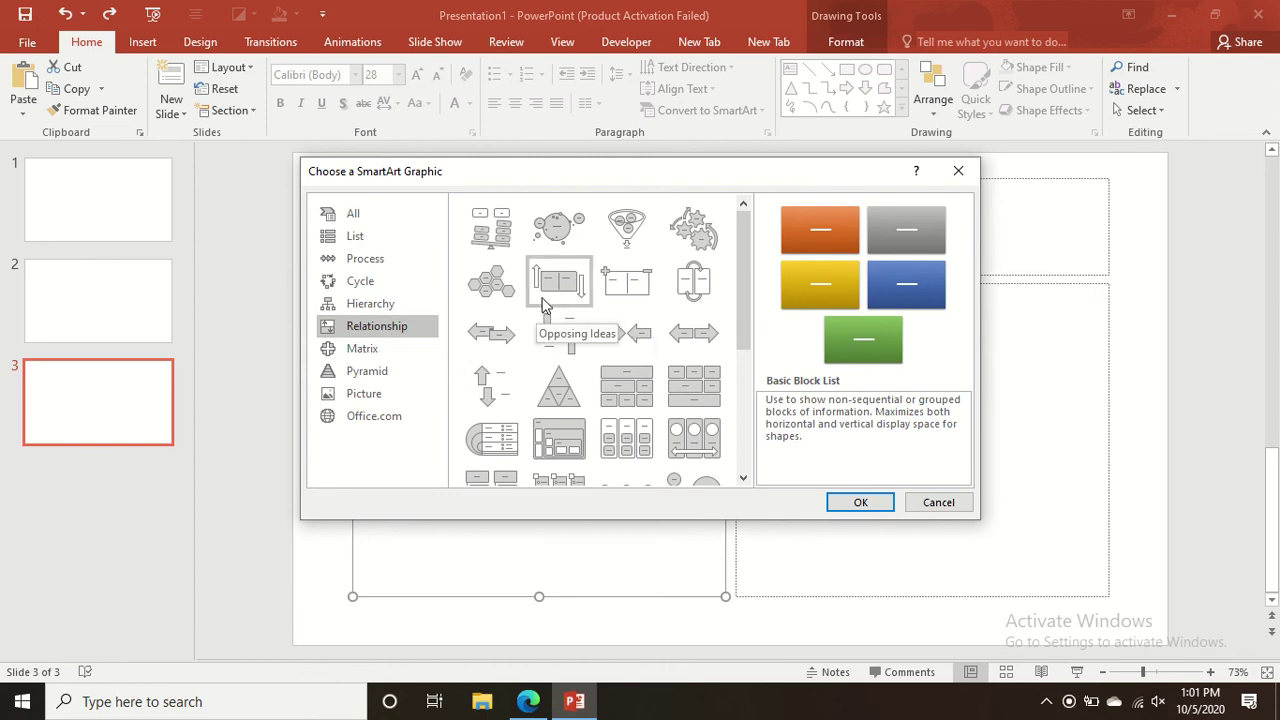
{"action": "left_click", "coordinate": [405, 348]}
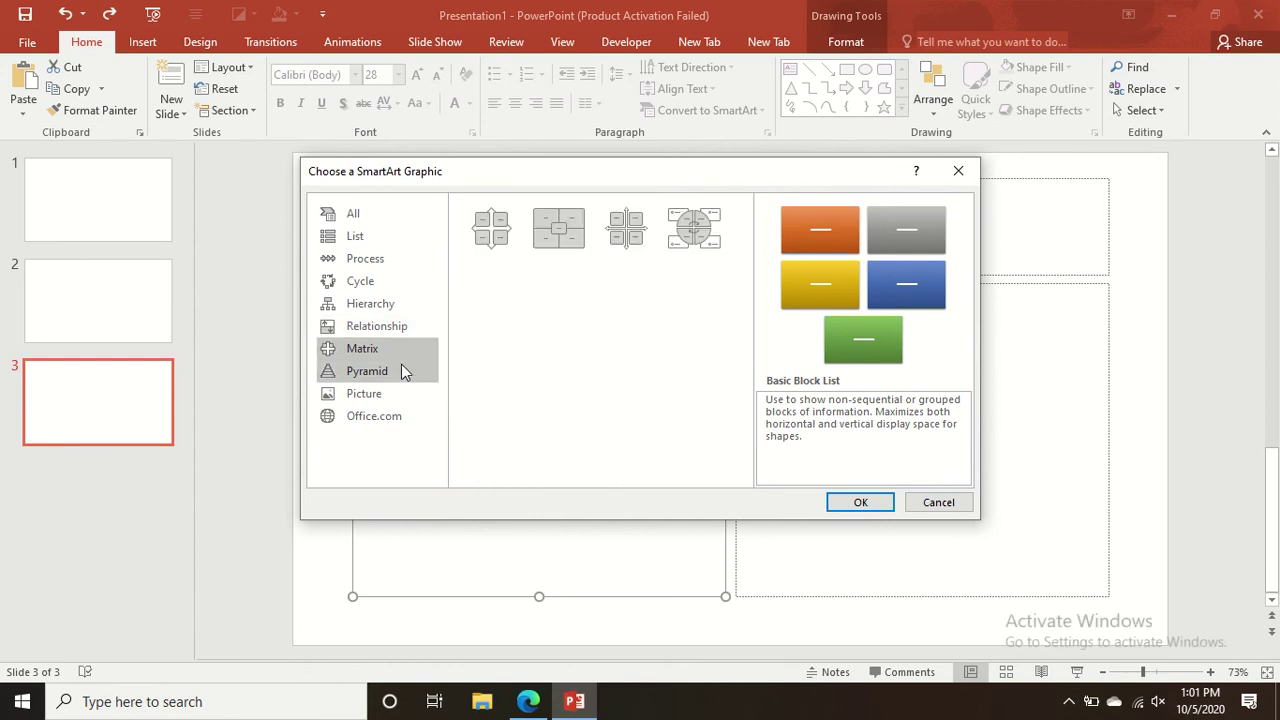
{"action": "left_click", "coordinate": [401, 370]}
{"action": "left_click", "coordinate": [399, 403]}
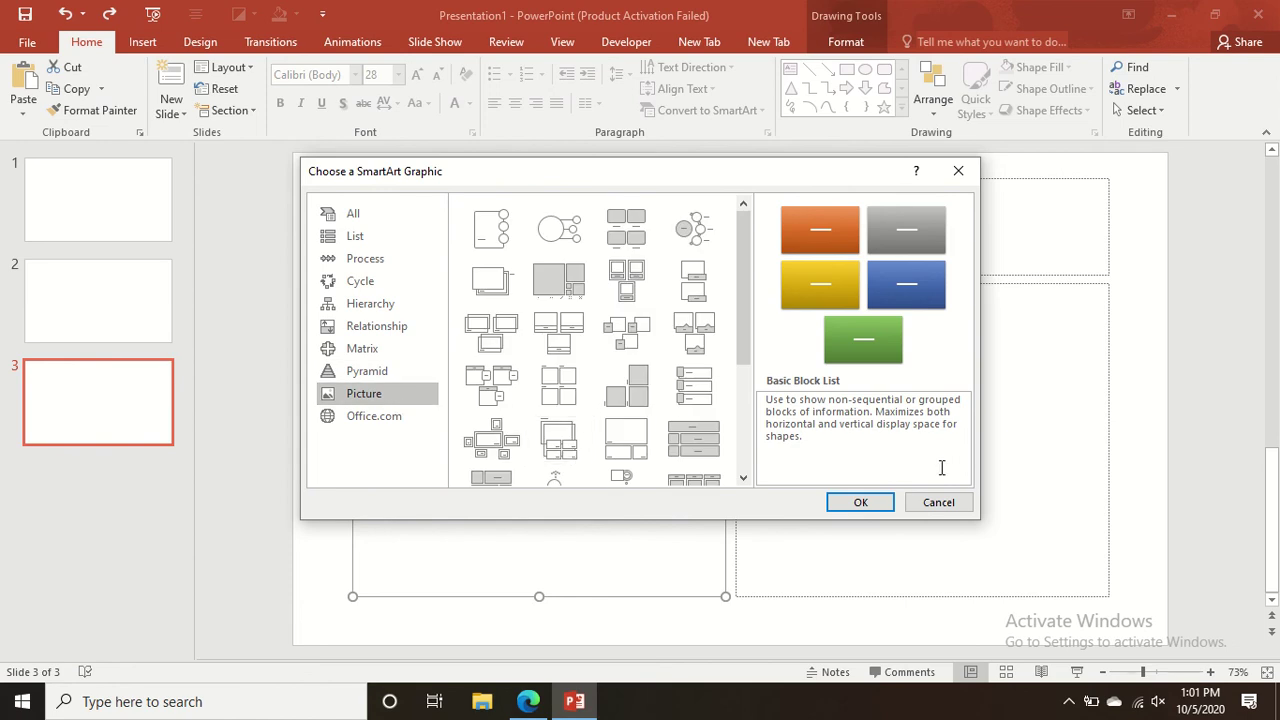
{"action": "left_click", "coordinate": [434, 418]}
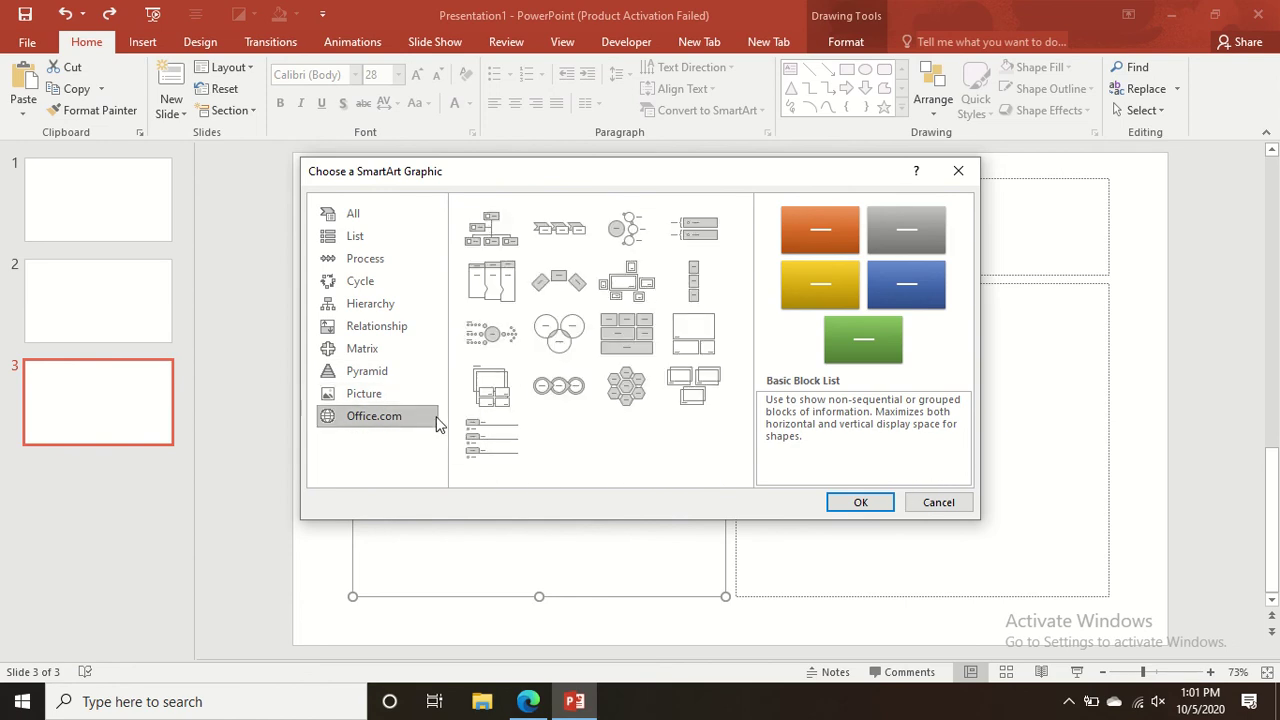
{"action": "left_click", "coordinate": [860, 505]}
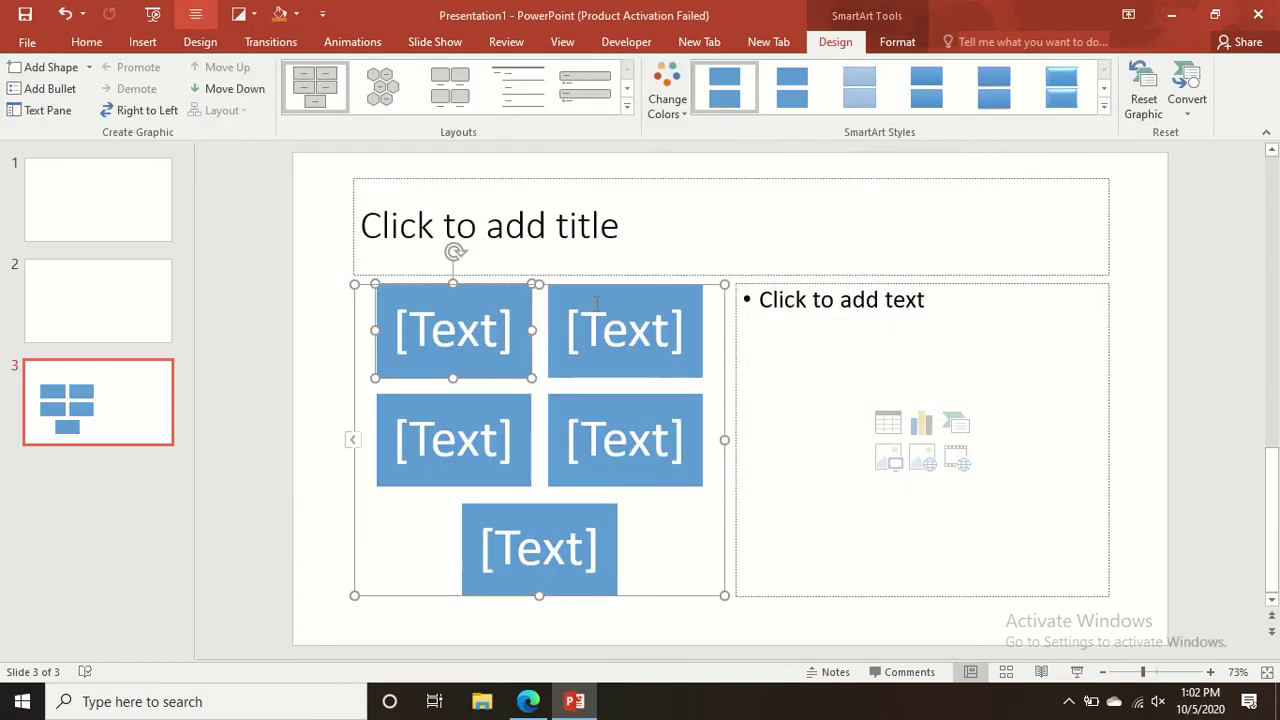
Undo the Basic Block List insertion, leaving slide 3's left placeholder empty.
{"action": "mouse_move", "coordinate": [545, 8]}
{"action": "left_click", "coordinate": [77, 20]}
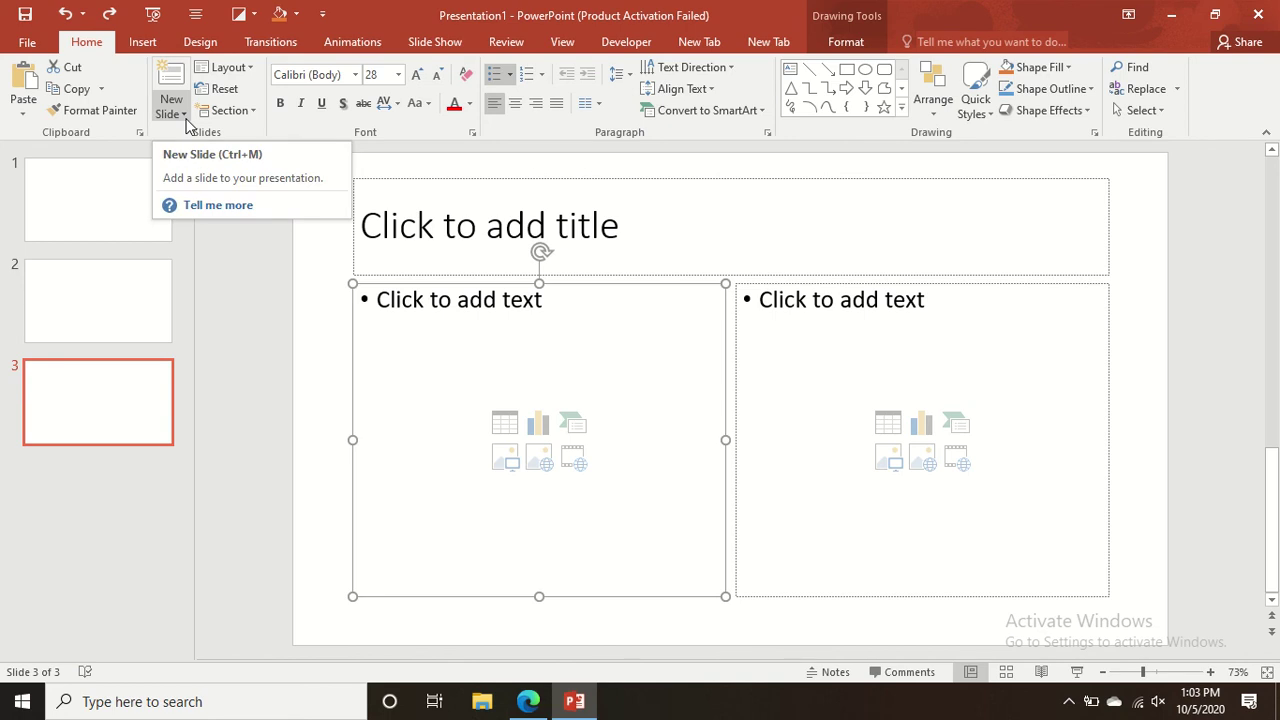
Add a fourth slide with the Content with Caption layout.
{"action": "left_click", "coordinate": [184, 115]}
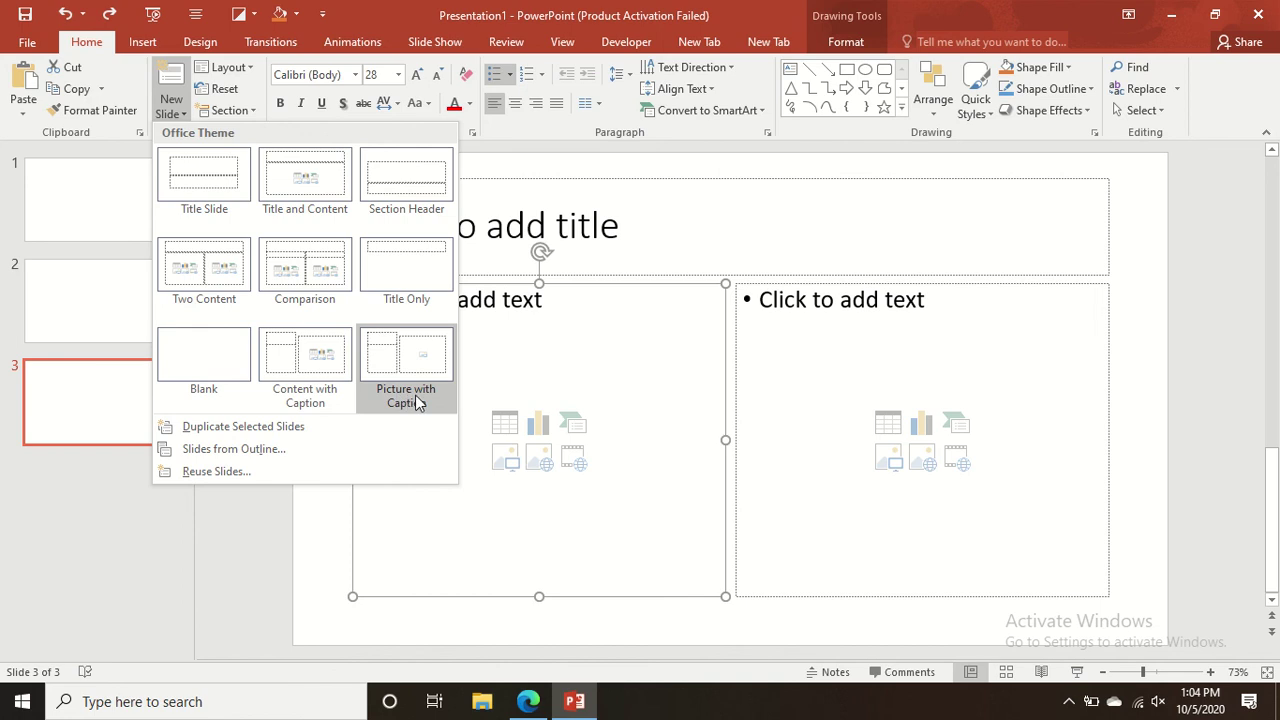
{"action": "left_click", "coordinate": [288, 352]}
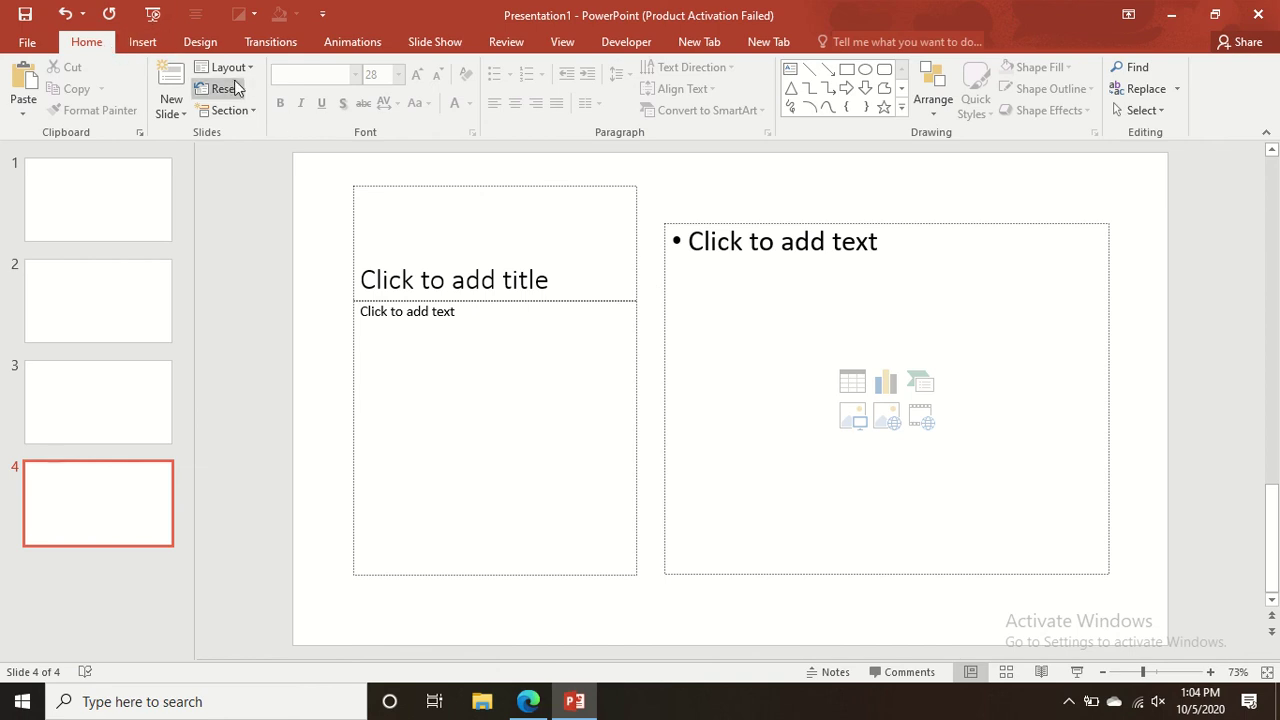
Add a fifth slide with the Picture with Caption layout.
{"action": "left_click", "coordinate": [182, 116]}
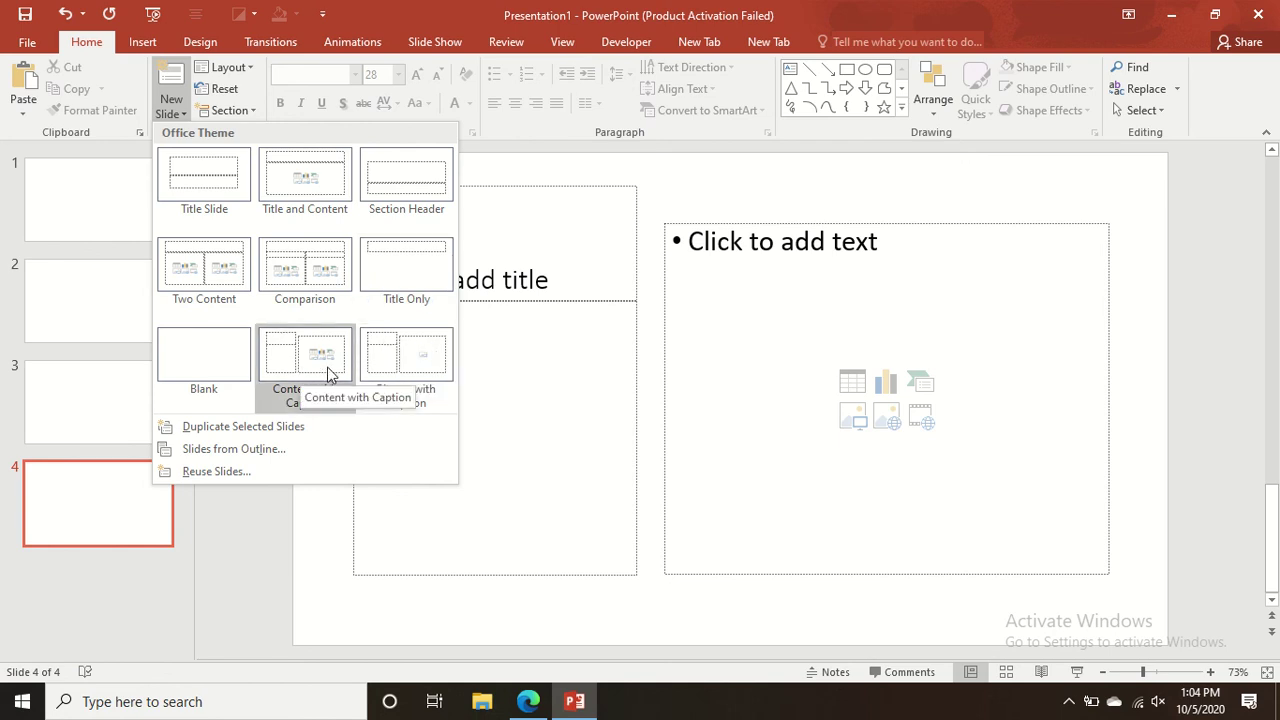
{"action": "left_click", "coordinate": [414, 378]}
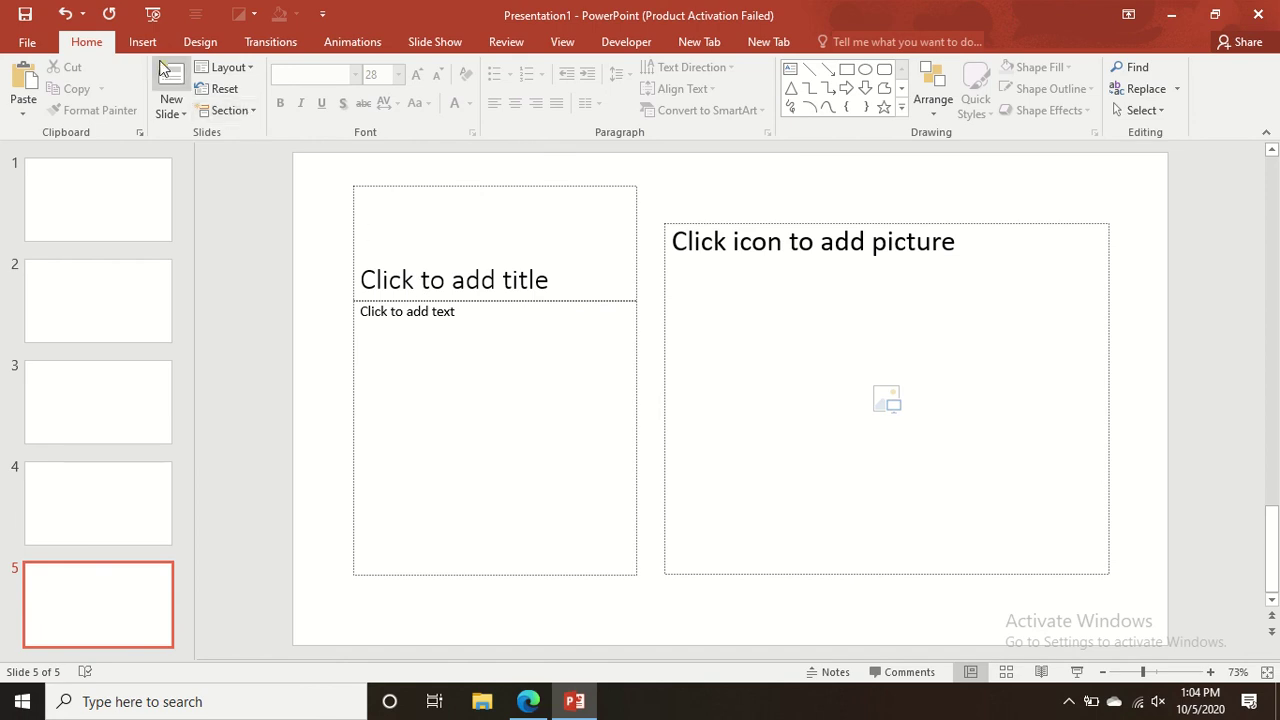
Add a Blank slide followed by a Title Slide layout slide.
{"action": "left_click", "coordinate": [181, 113]}
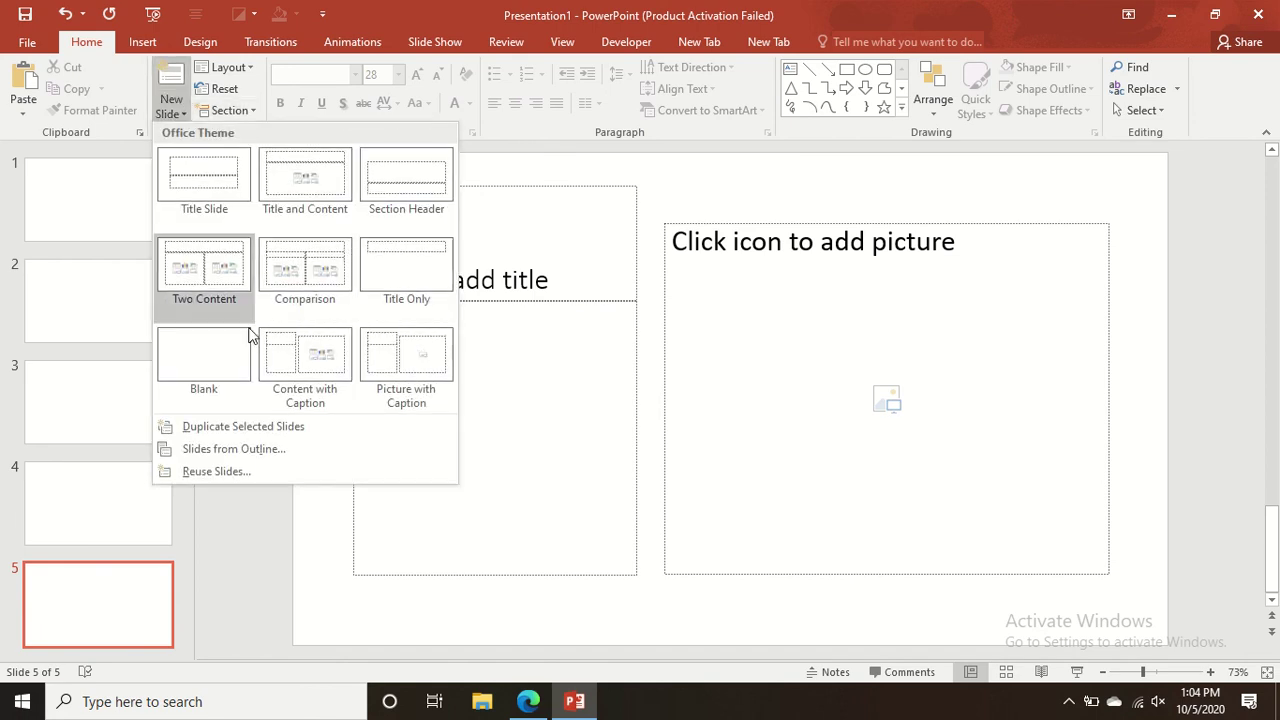
{"action": "left_click", "coordinate": [249, 335]}
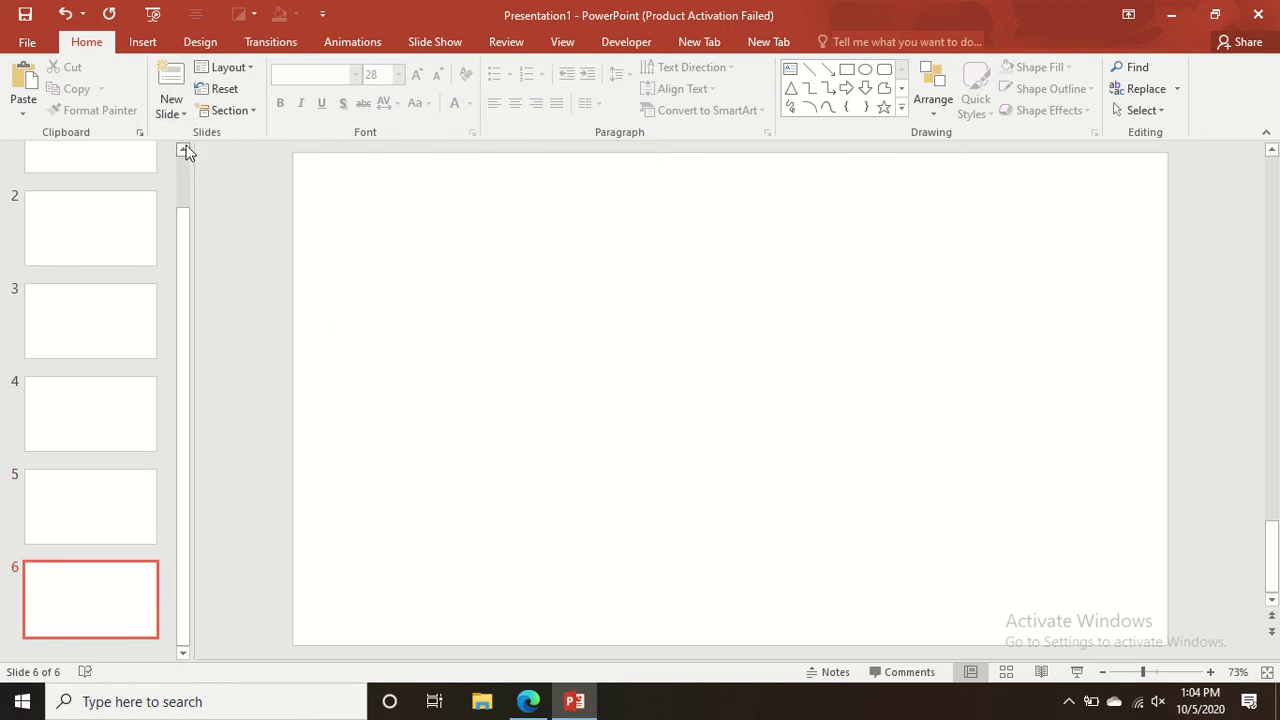
{"action": "left_click", "coordinate": [176, 113]}
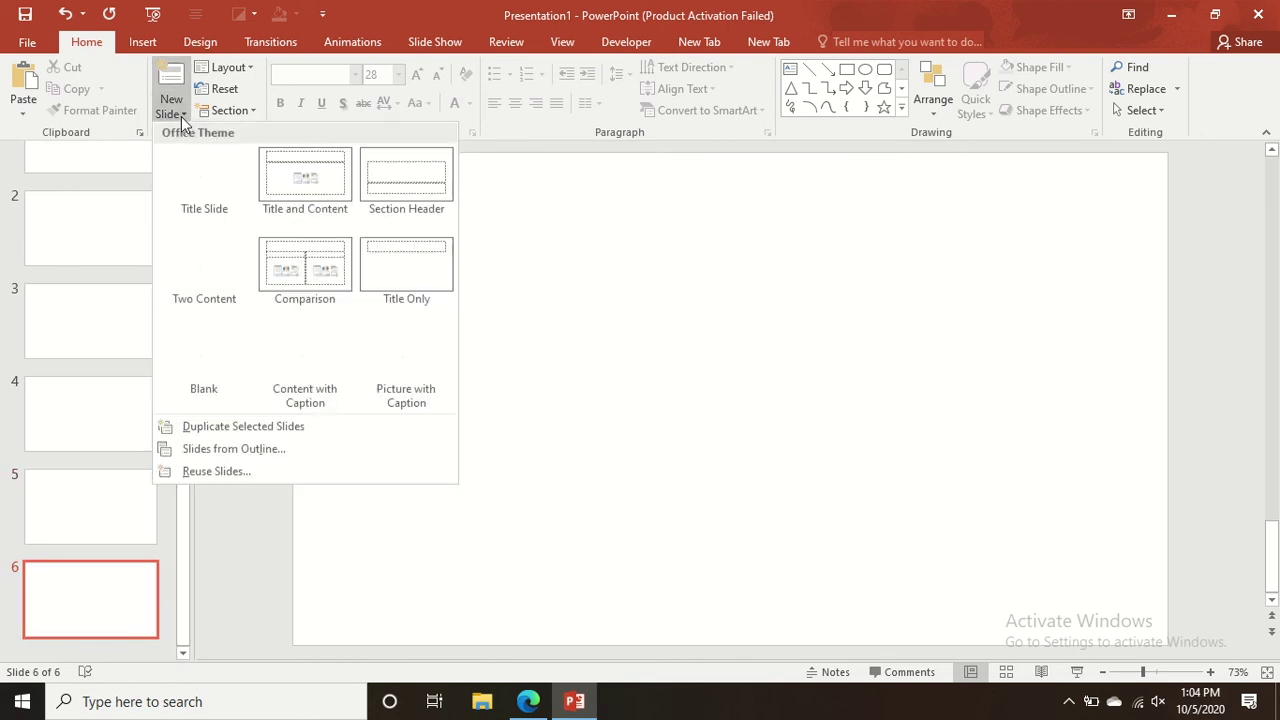
{"action": "left_click", "coordinate": [215, 214]}
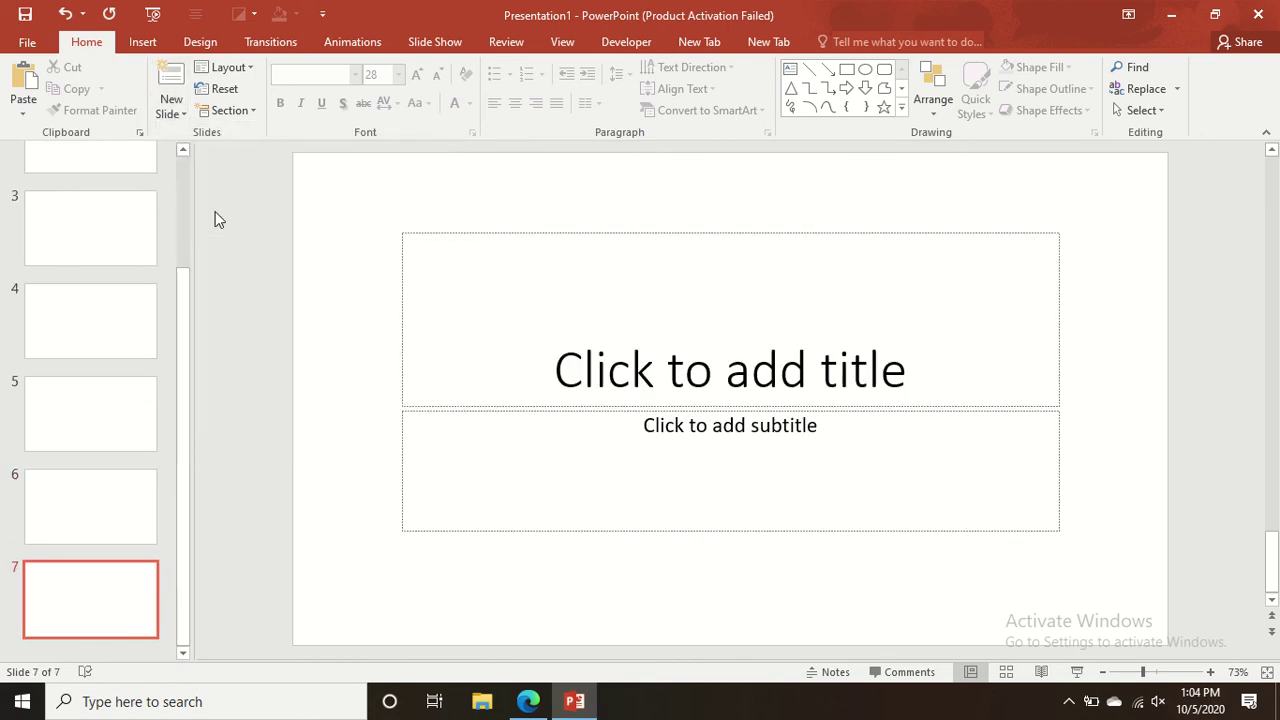
Add a Title and Content slide and a Section Header slide as the ninth slide.
{"action": "left_click", "coordinate": [184, 115]}
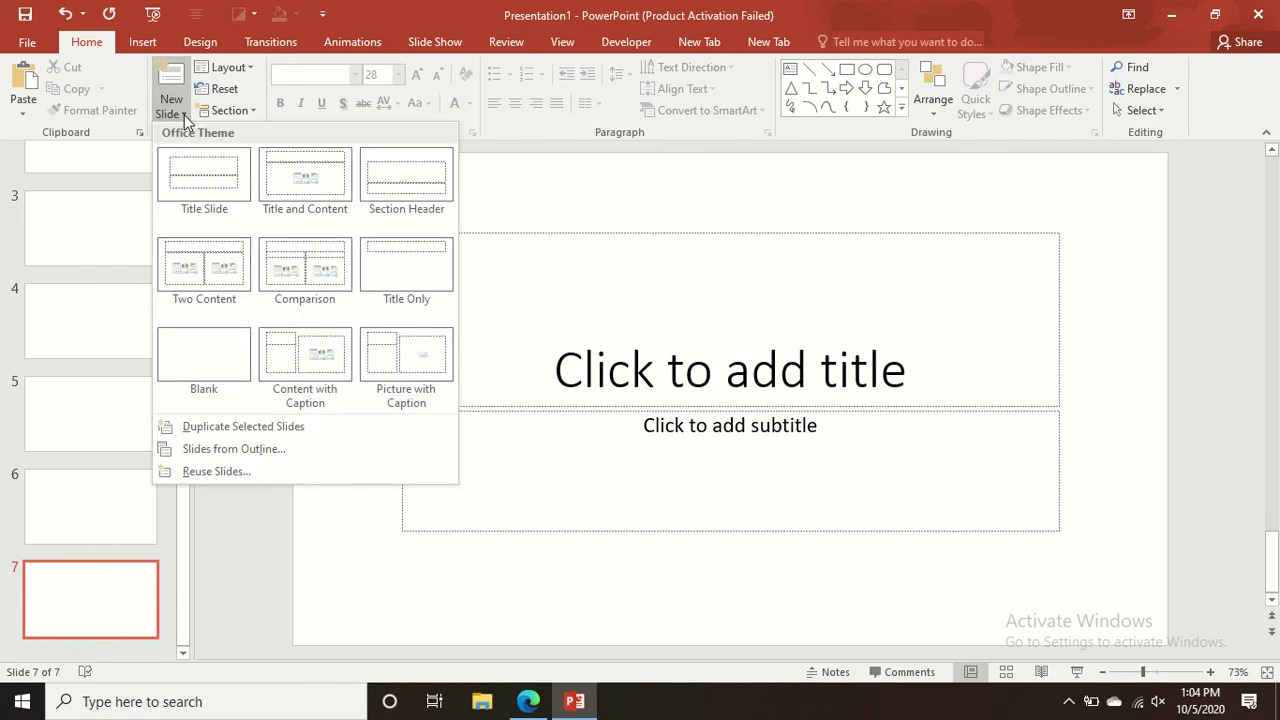
{"action": "left_click", "coordinate": [324, 208]}
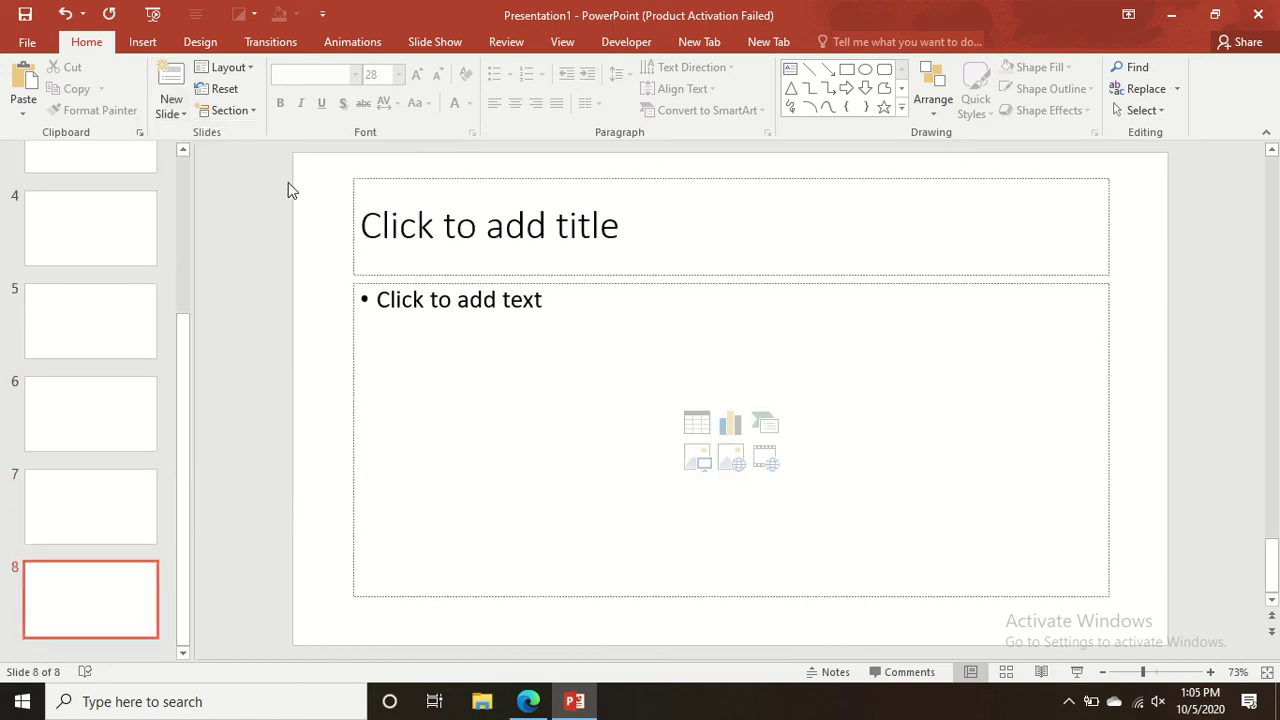
{"action": "left_click", "coordinate": [184, 115]}
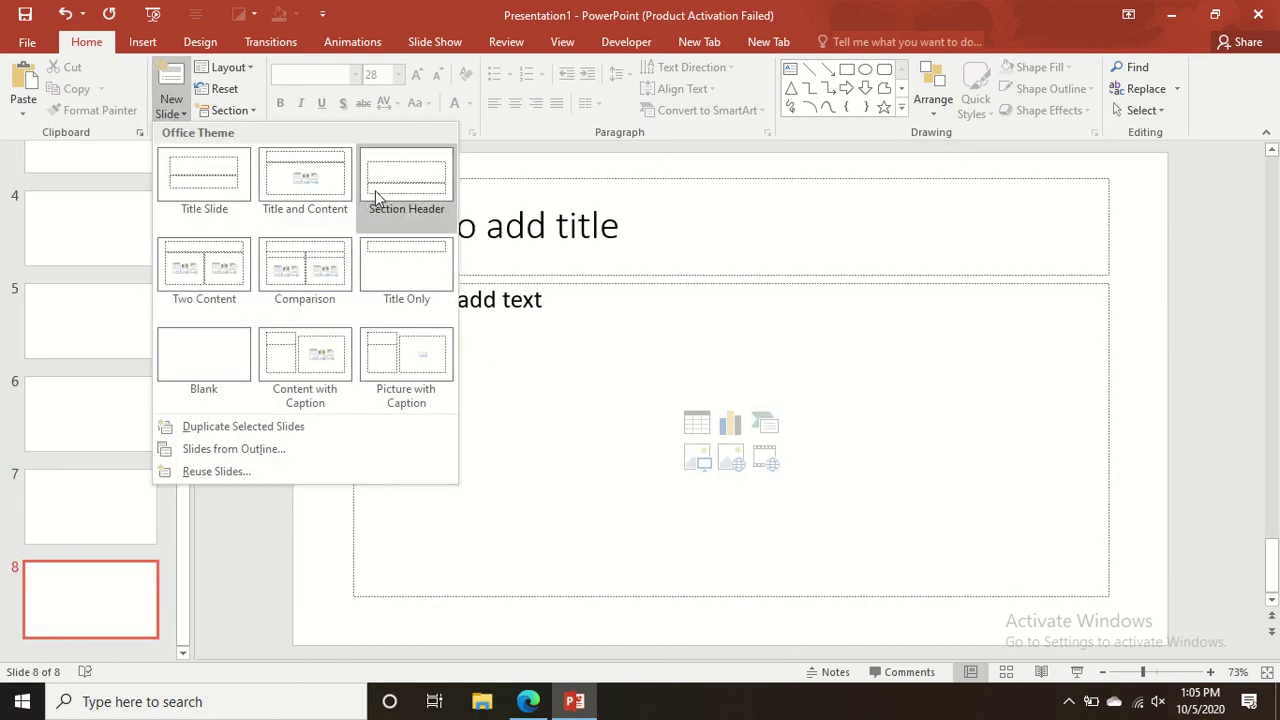
{"action": "left_click", "coordinate": [378, 197]}
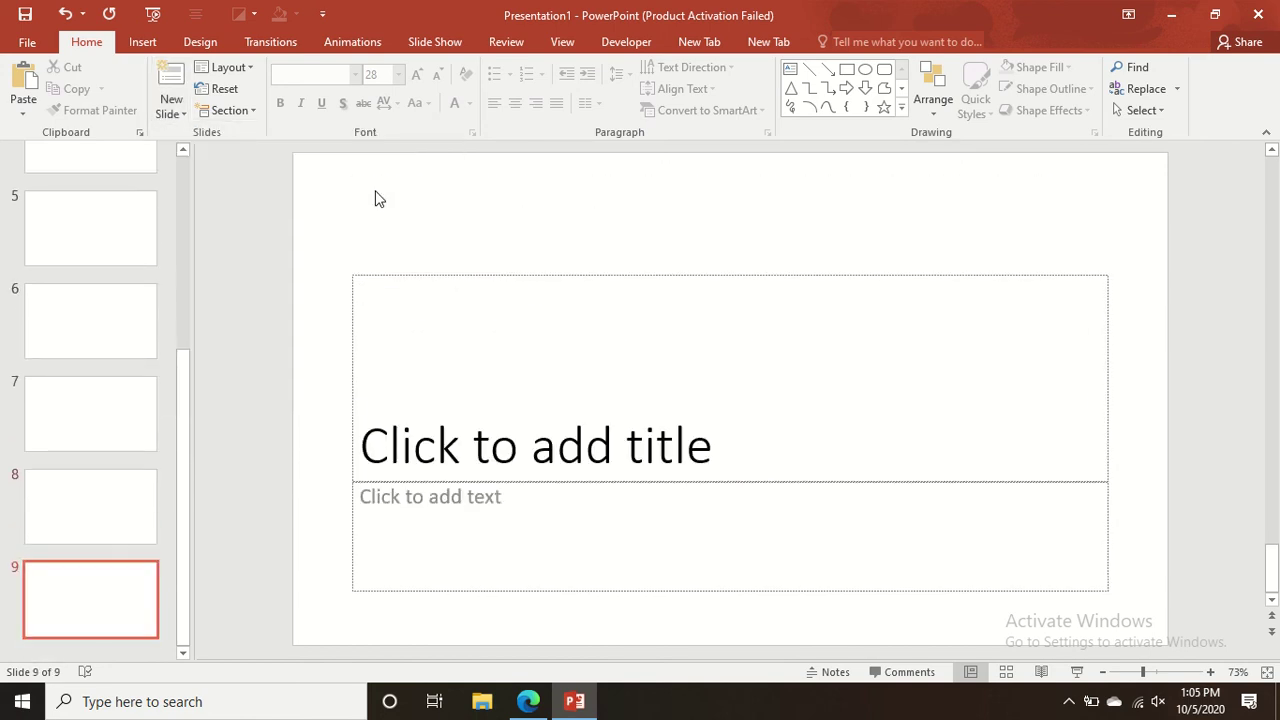
{"action": "left_click", "coordinate": [183, 150]}
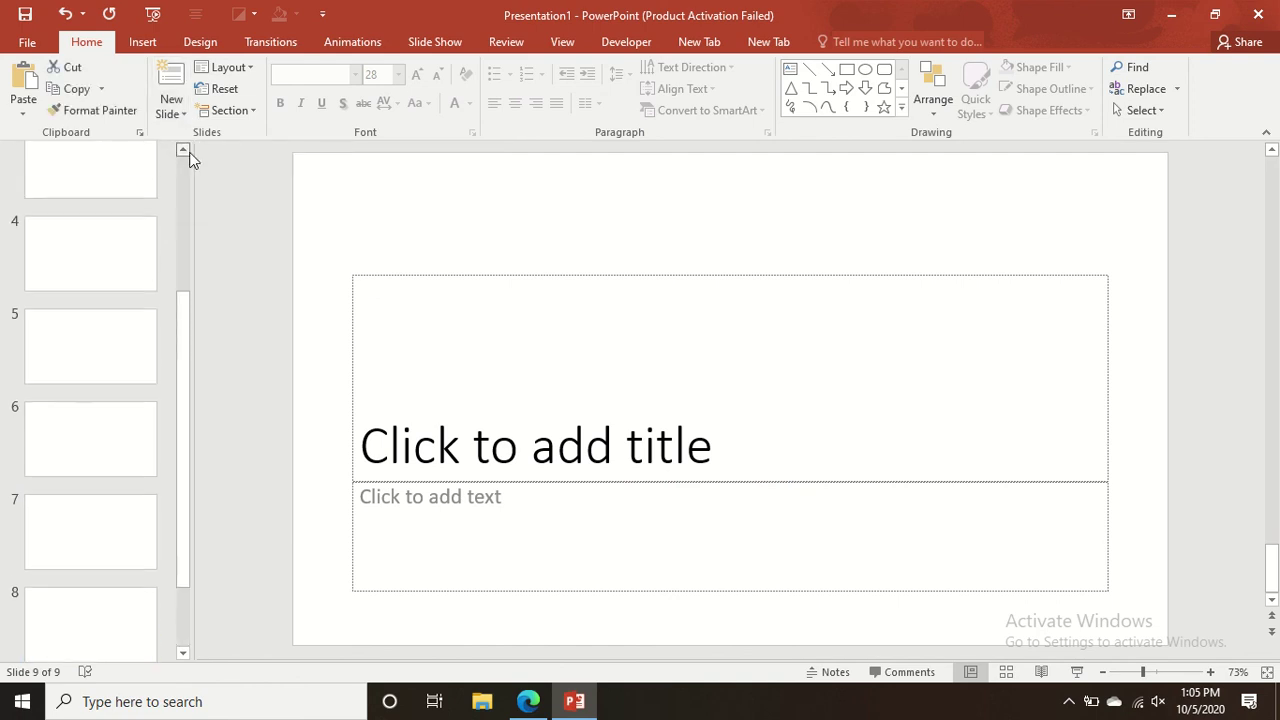
{"action": "left_click", "coordinate": [183, 150]}
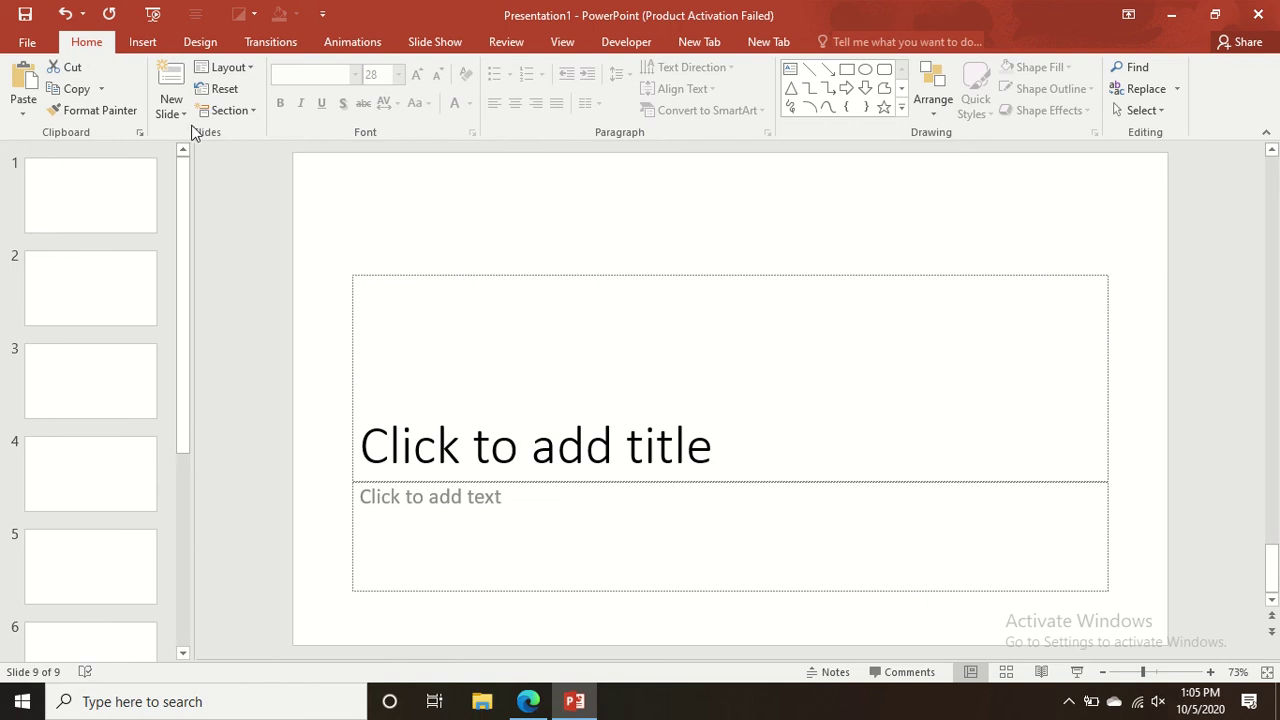
{"action": "left_click", "coordinate": [207, 51]}
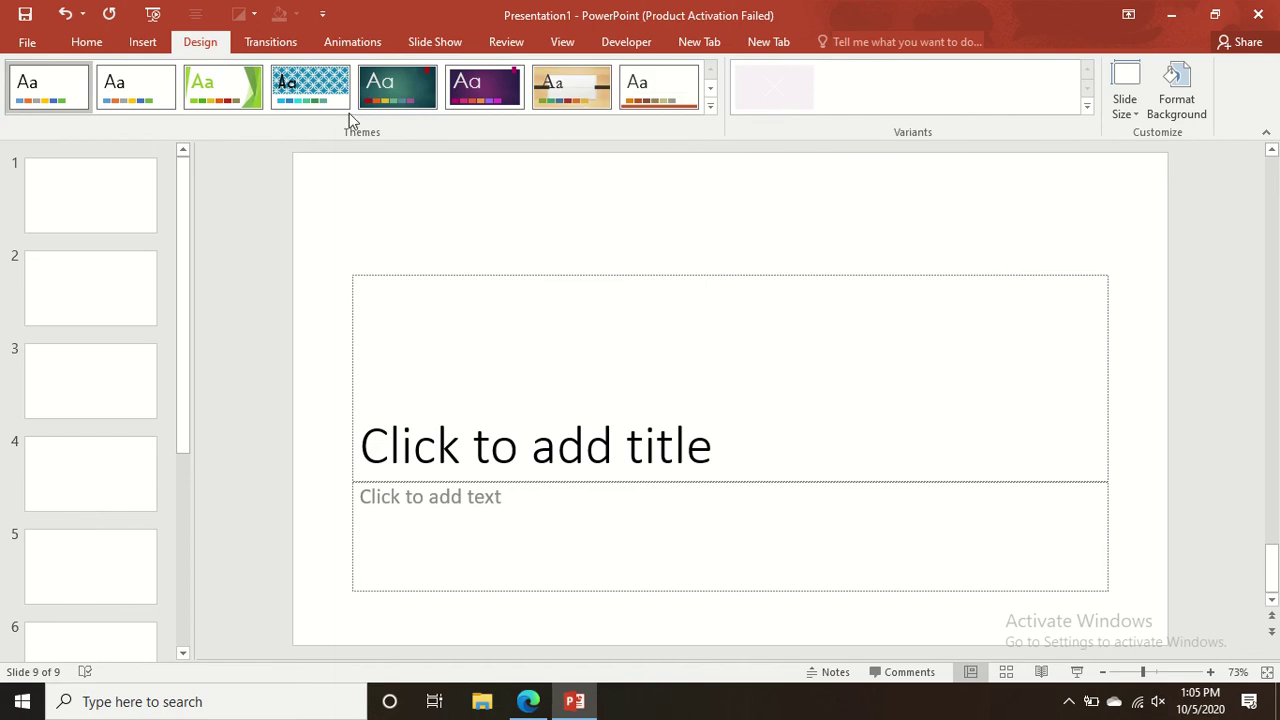
Apply the Badge theme to all slides and drag the yellow slide 7 up to position 5.
{"action": "left_click", "coordinate": [711, 108]}
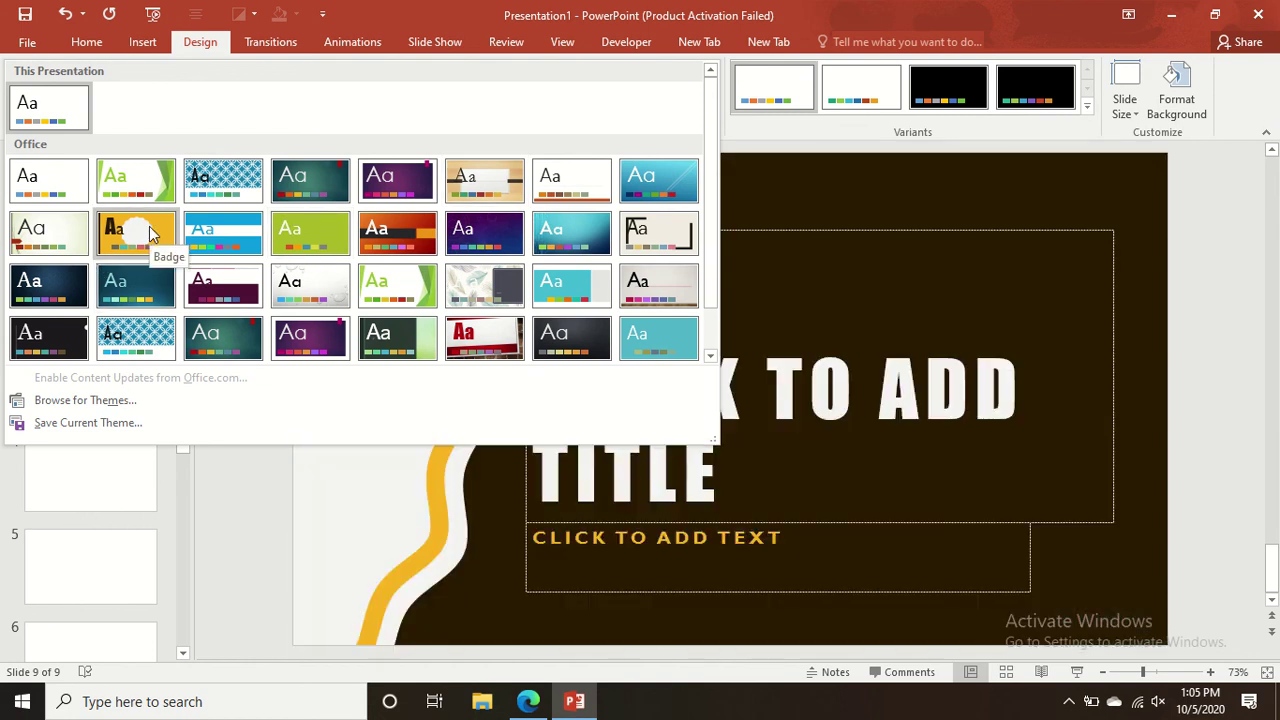
{"action": "left_click", "coordinate": [149, 226]}
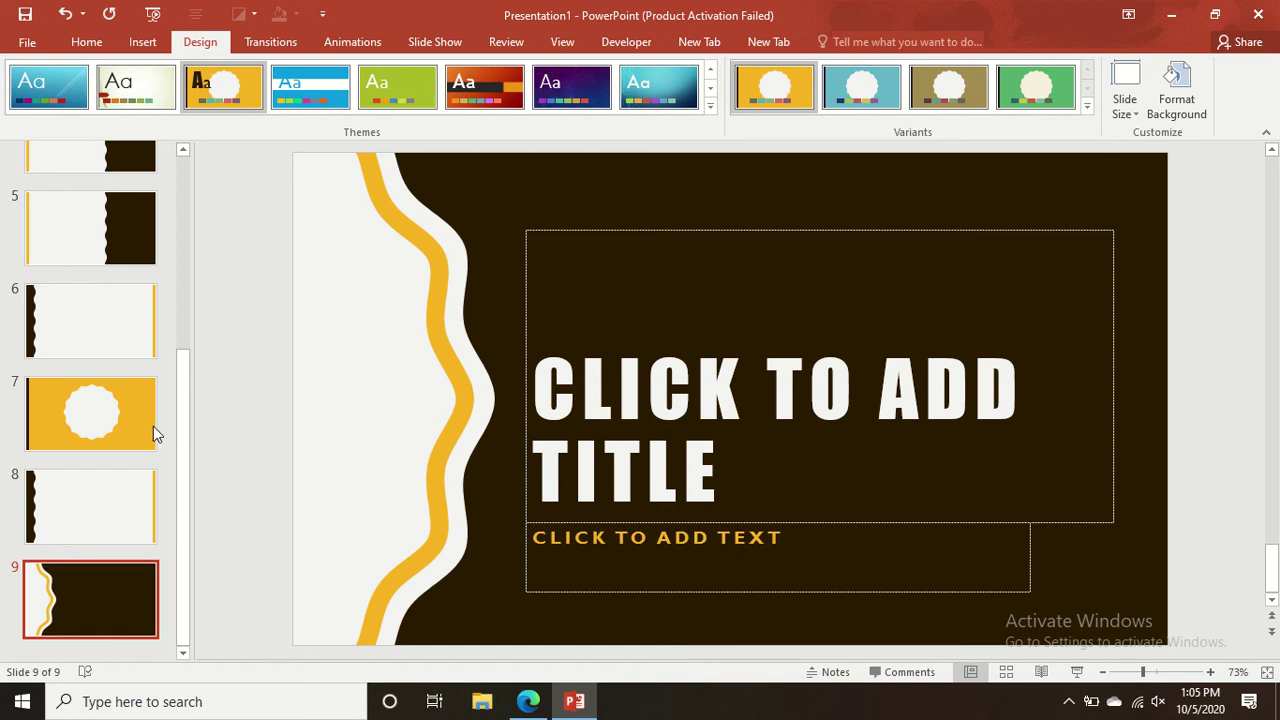
{"action": "left_click", "coordinate": [115, 432]}
{"action": "left_click_drag", "start_coordinate": [115, 432], "coordinate": [106, 170]}
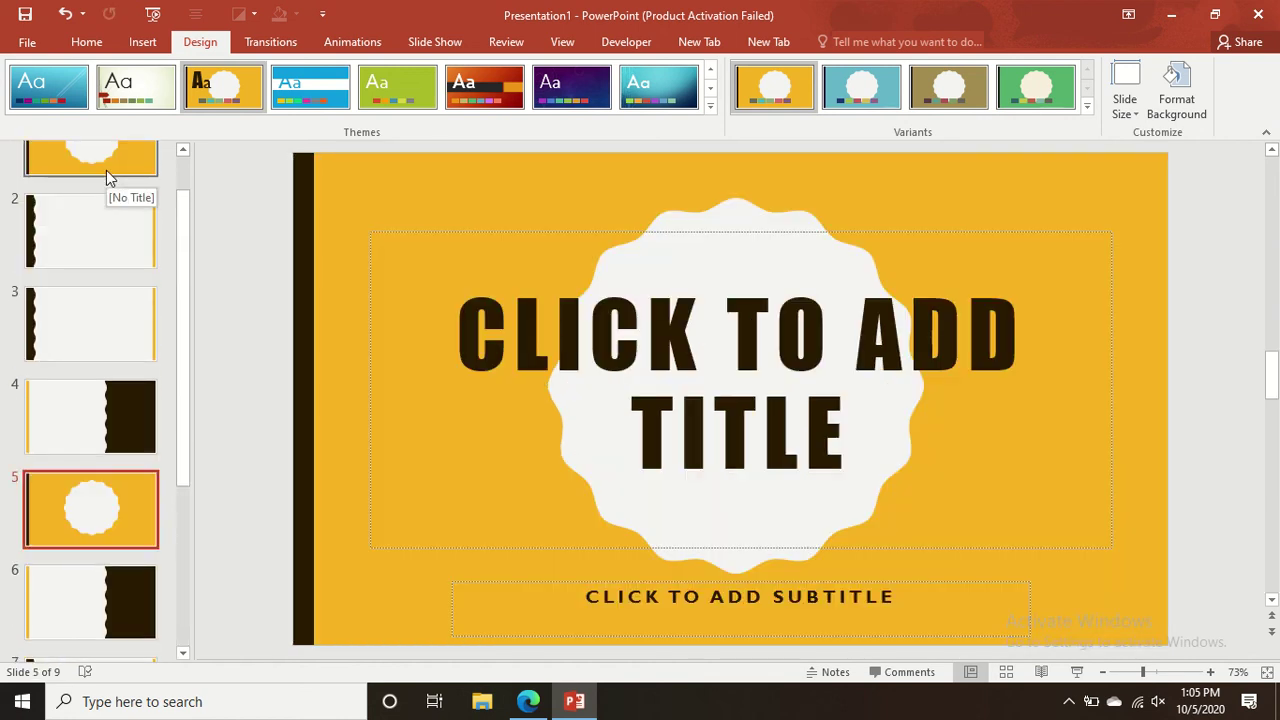
Delete slide 5 from the thumbnail pane, leaving eight slides.
{"action": "right_click", "coordinate": [115, 500]}
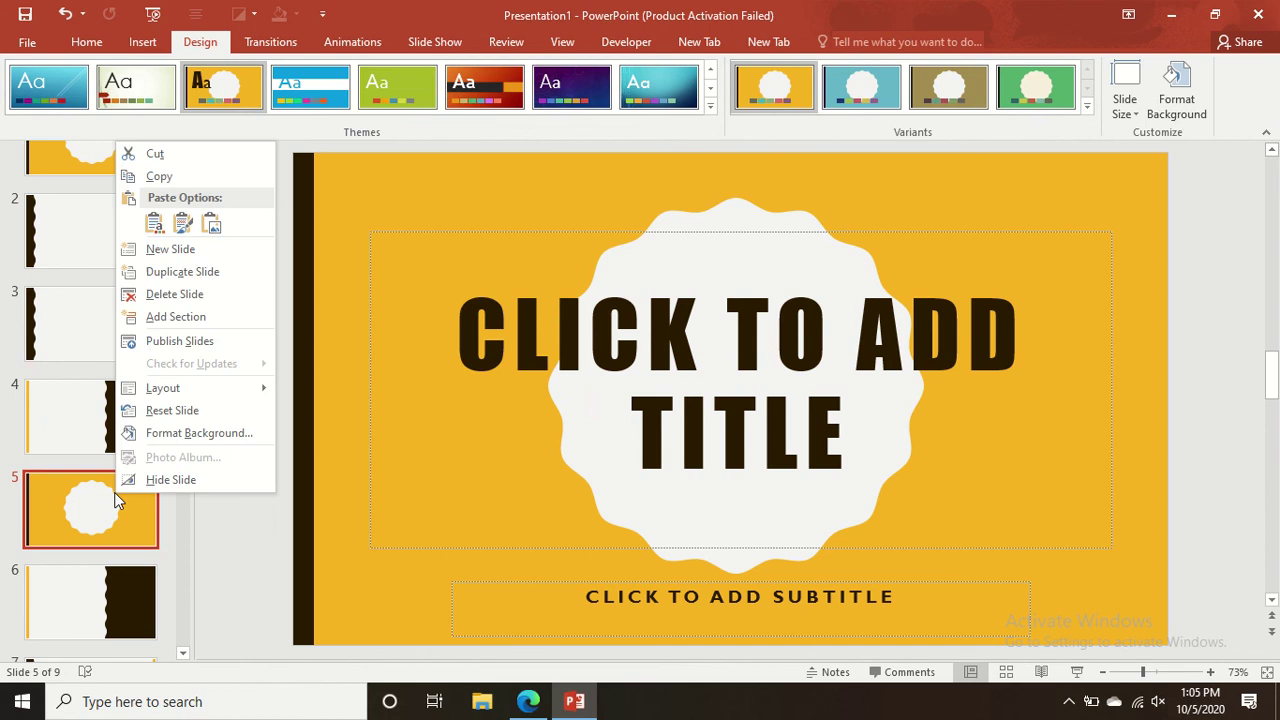
{"action": "mouse_move", "coordinate": [237, 372]}
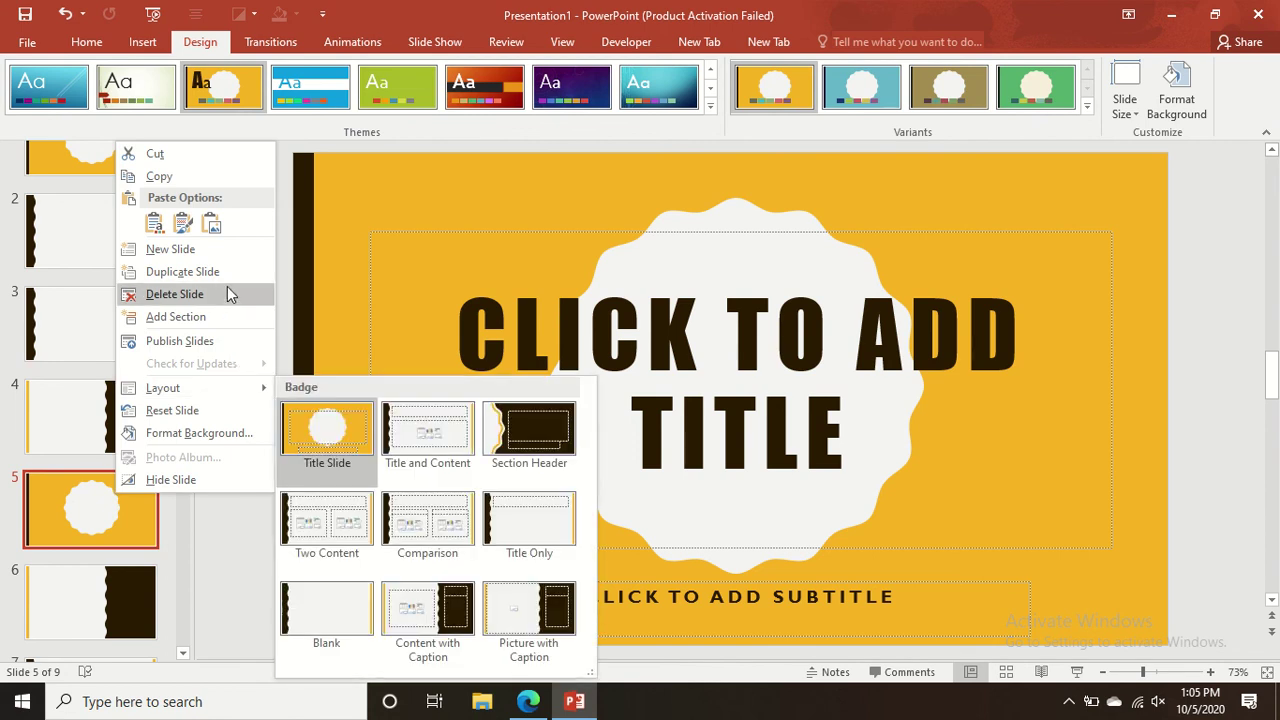
{"action": "left_click", "coordinate": [228, 292]}
Review slides 2, 3 and 4, then apply the blue-navy colour variant.
{"action": "left_click", "coordinate": [183, 150]}
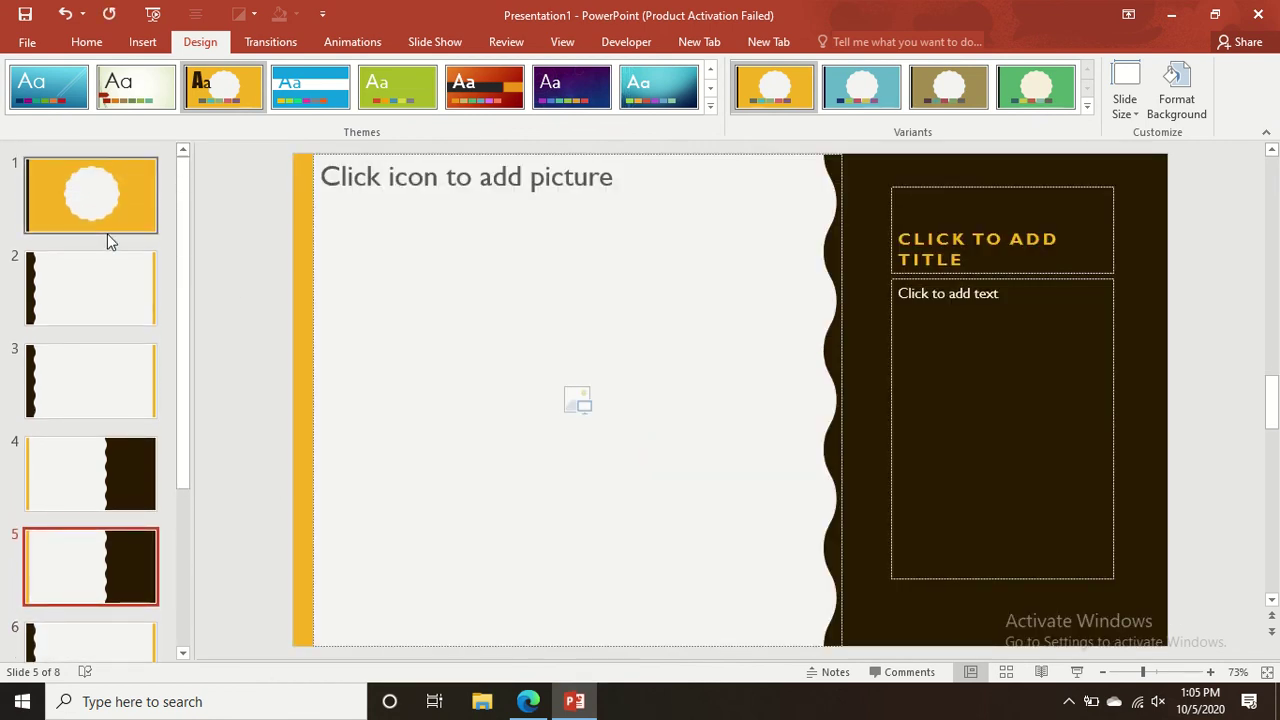
{"action": "left_click", "coordinate": [112, 288]}
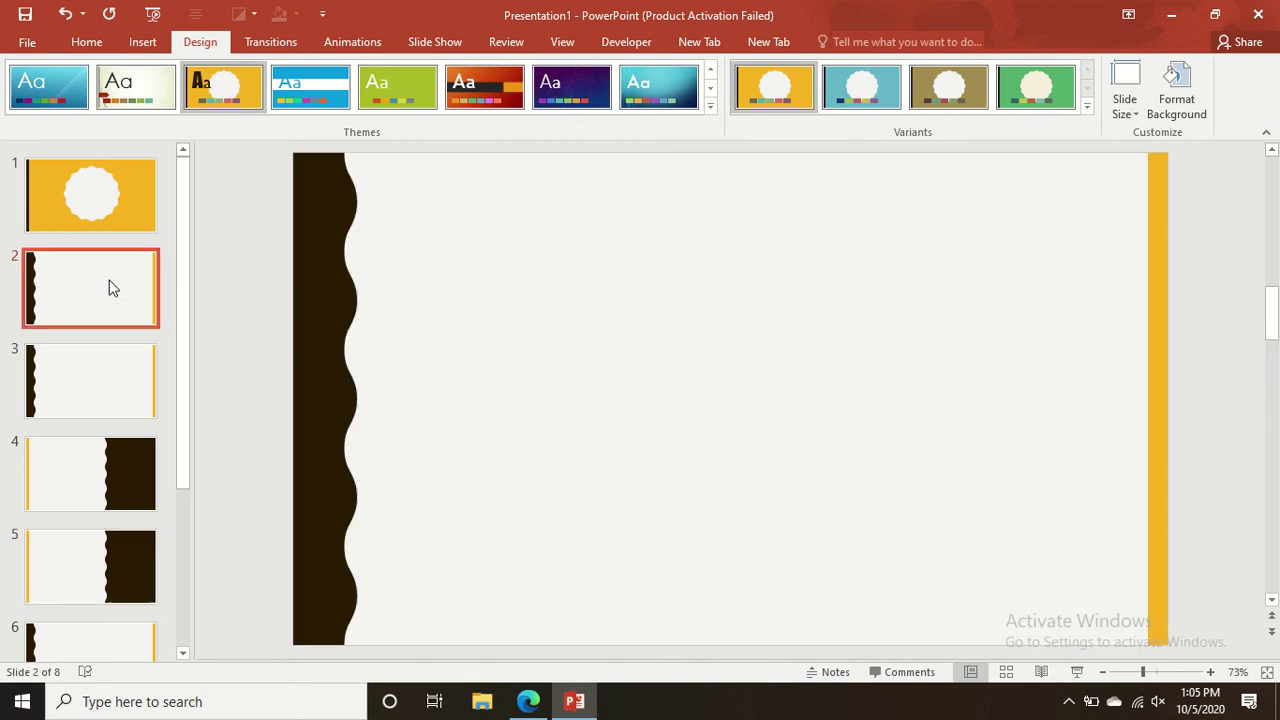
{"action": "left_click", "coordinate": [113, 379]}
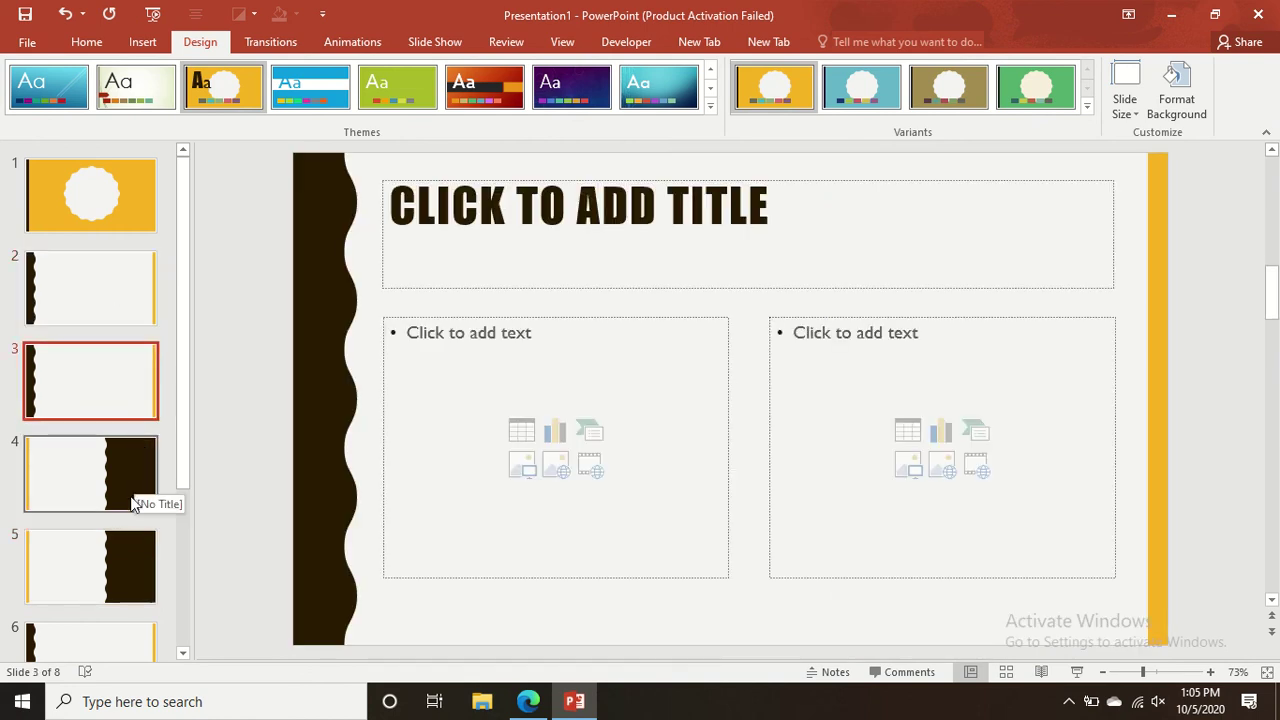
{"action": "left_click", "coordinate": [140, 442]}
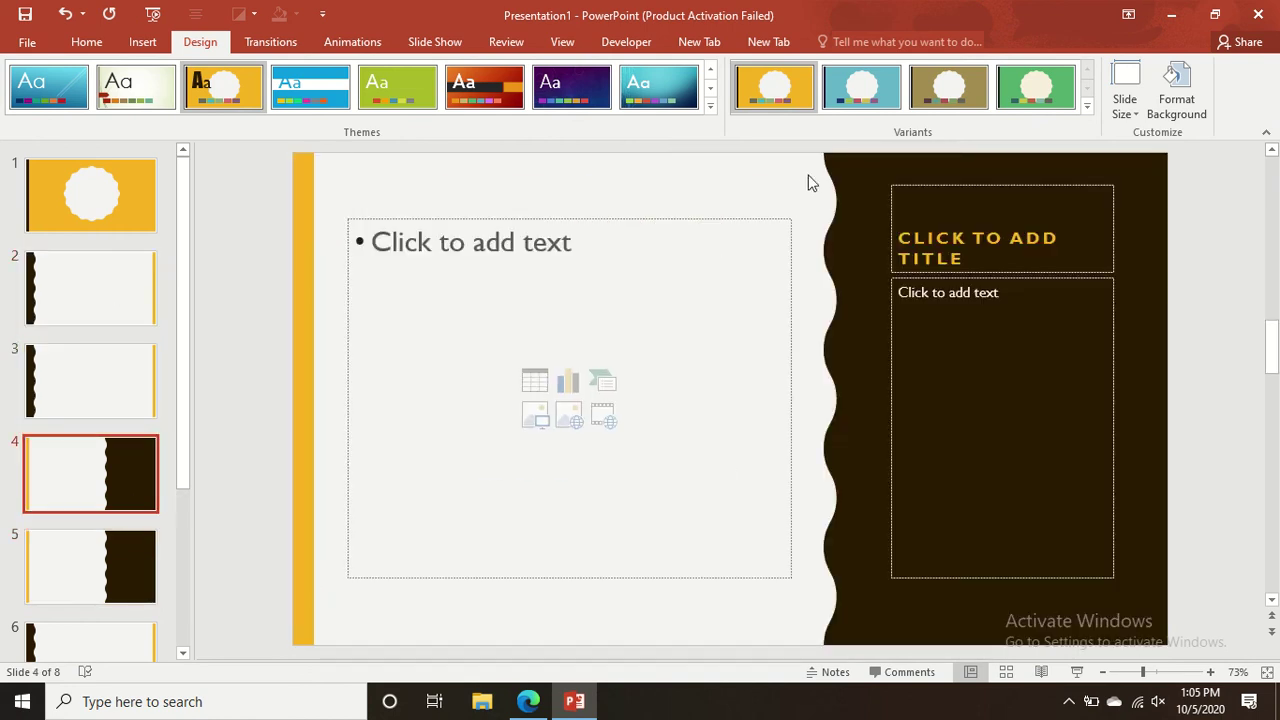
{"action": "left_click", "coordinate": [860, 102]}
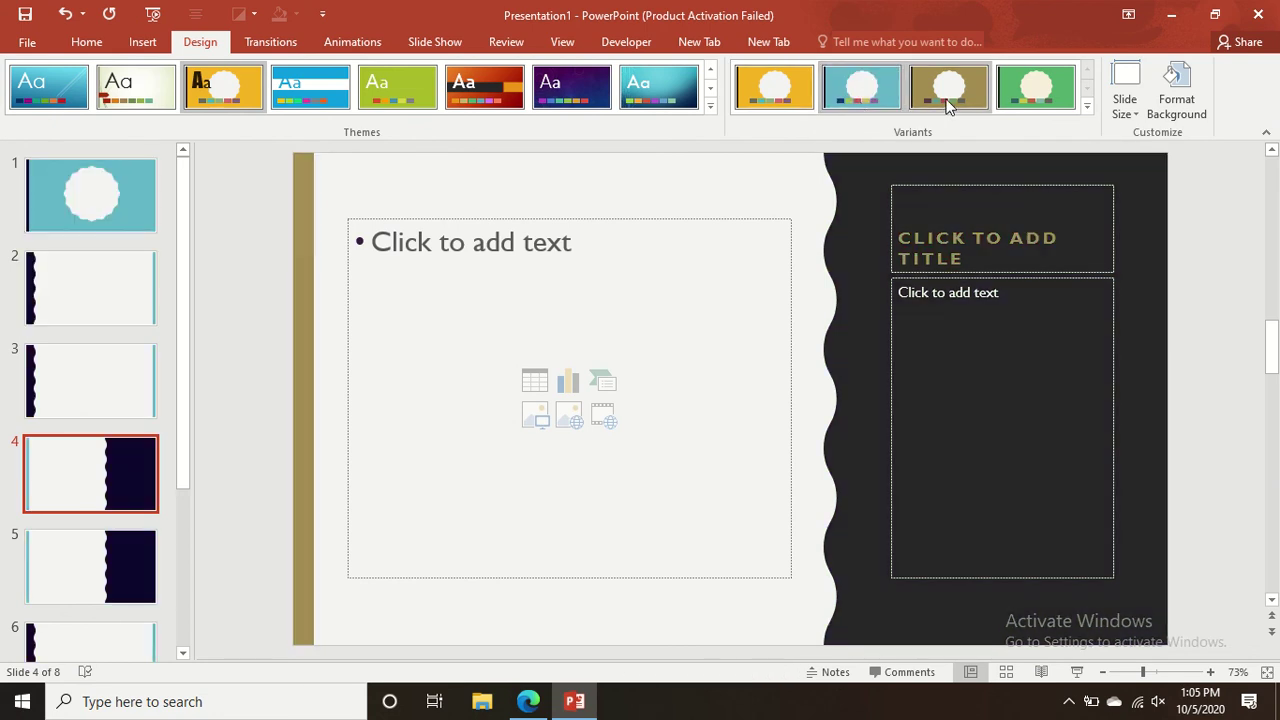
Try the gold-charcoal variant, choose the green one, then set Variant Colors to Green Yellow.
{"action": "left_click", "coordinate": [948, 107]}
{"action": "left_click", "coordinate": [1024, 101]}
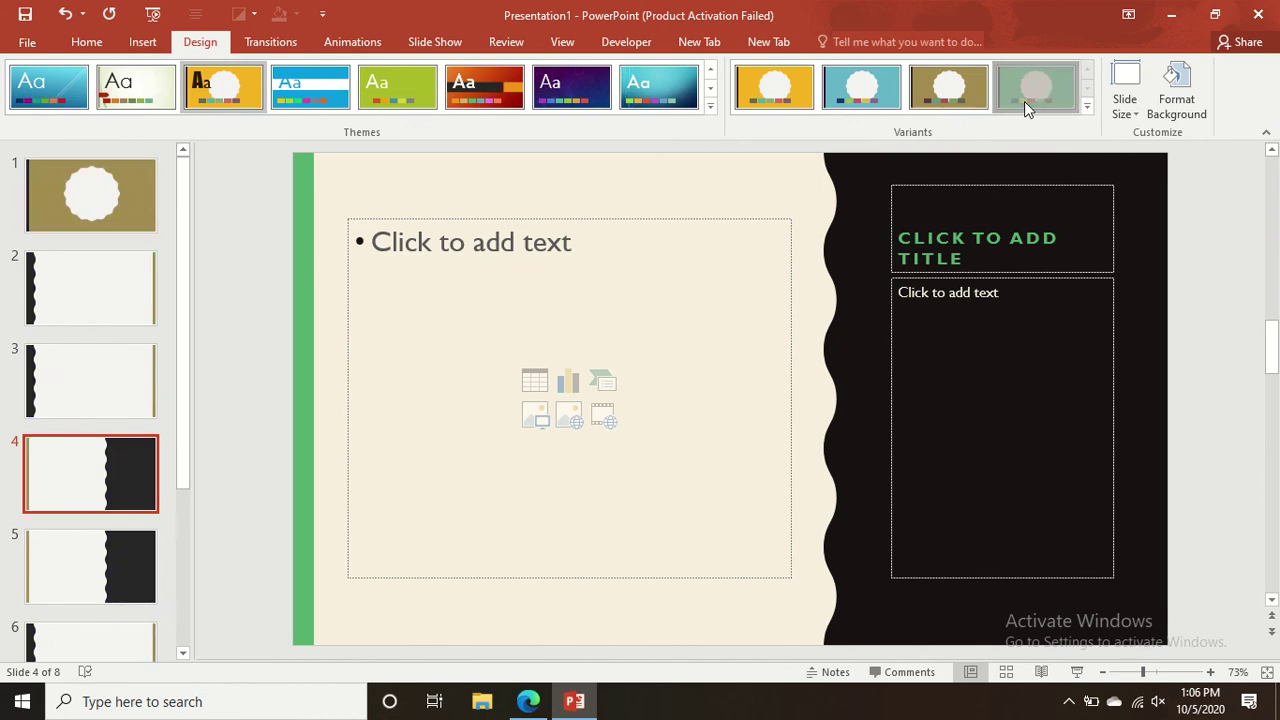
{"action": "left_click", "coordinate": [1090, 107]}
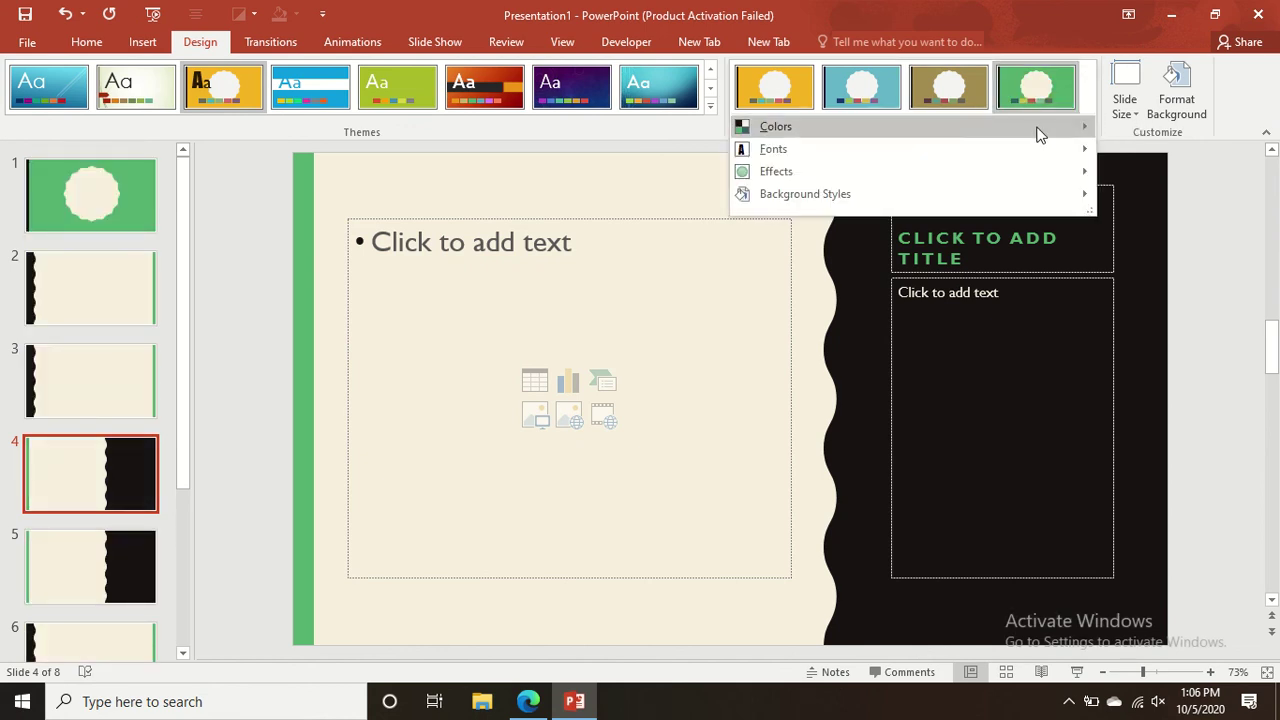
{"action": "mouse_move", "coordinate": [790, 171]}
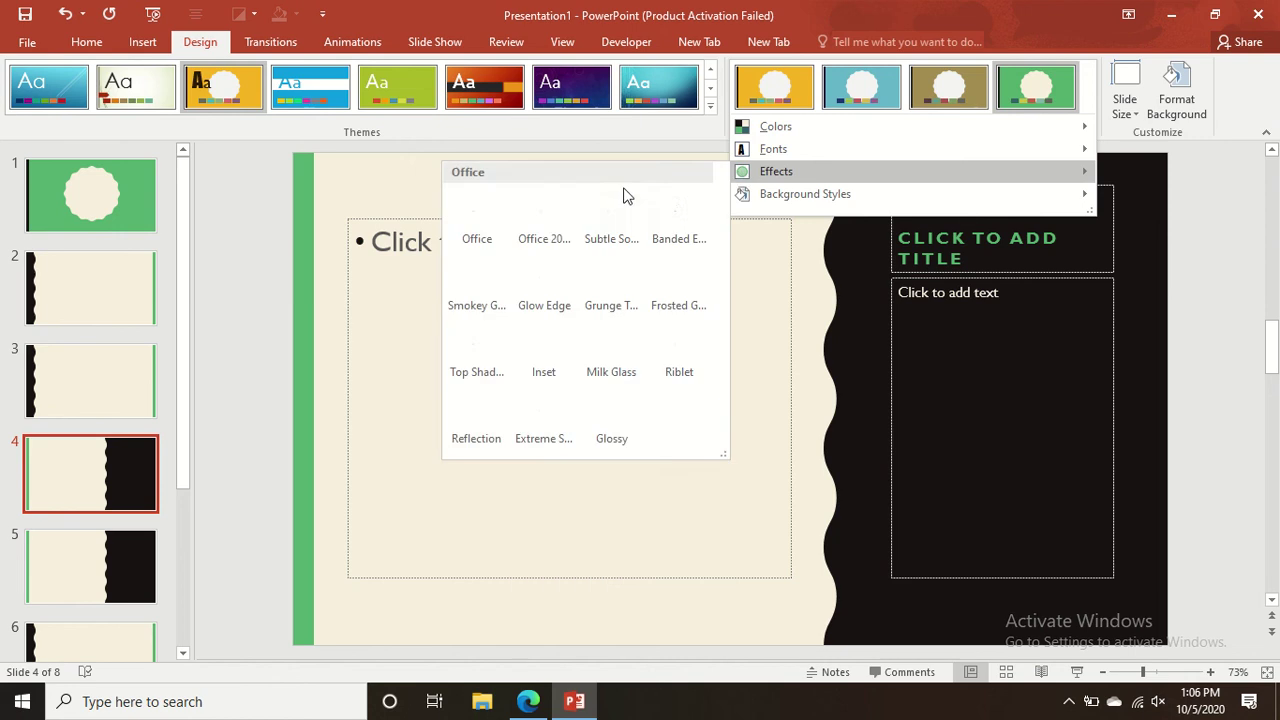
{"action": "mouse_move", "coordinate": [808, 127]}
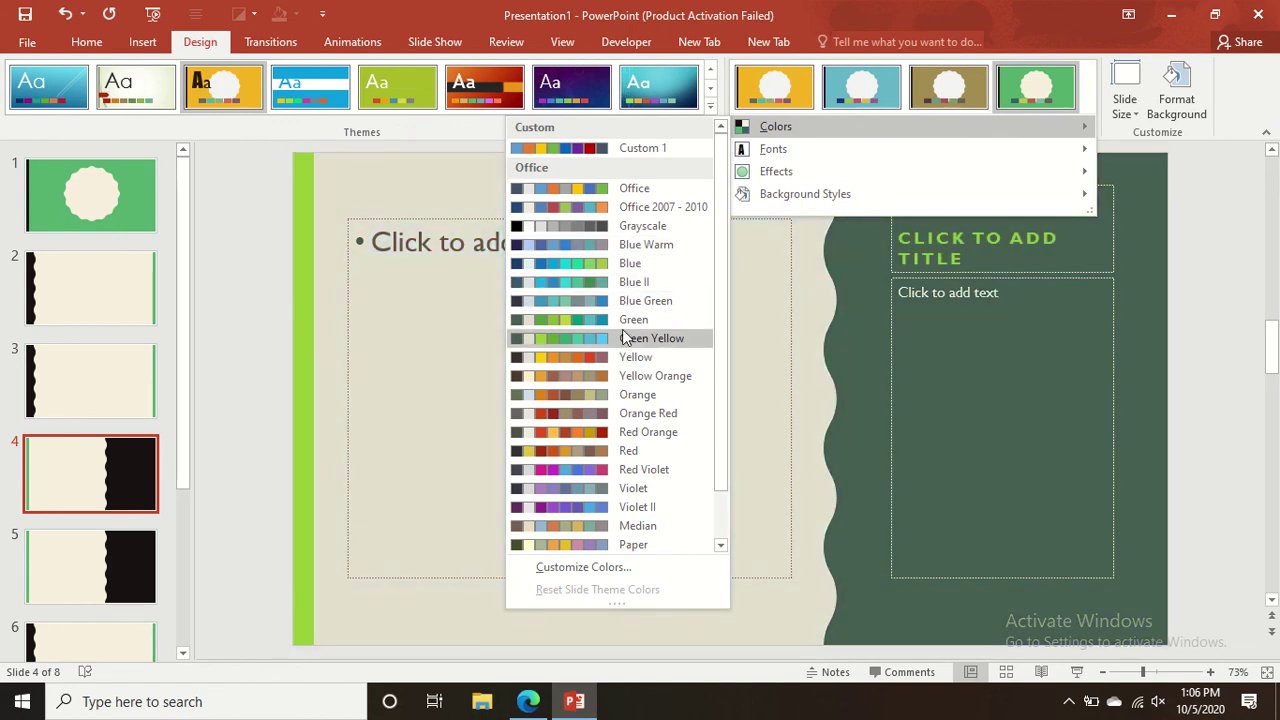
{"action": "left_click", "coordinate": [622, 337]}
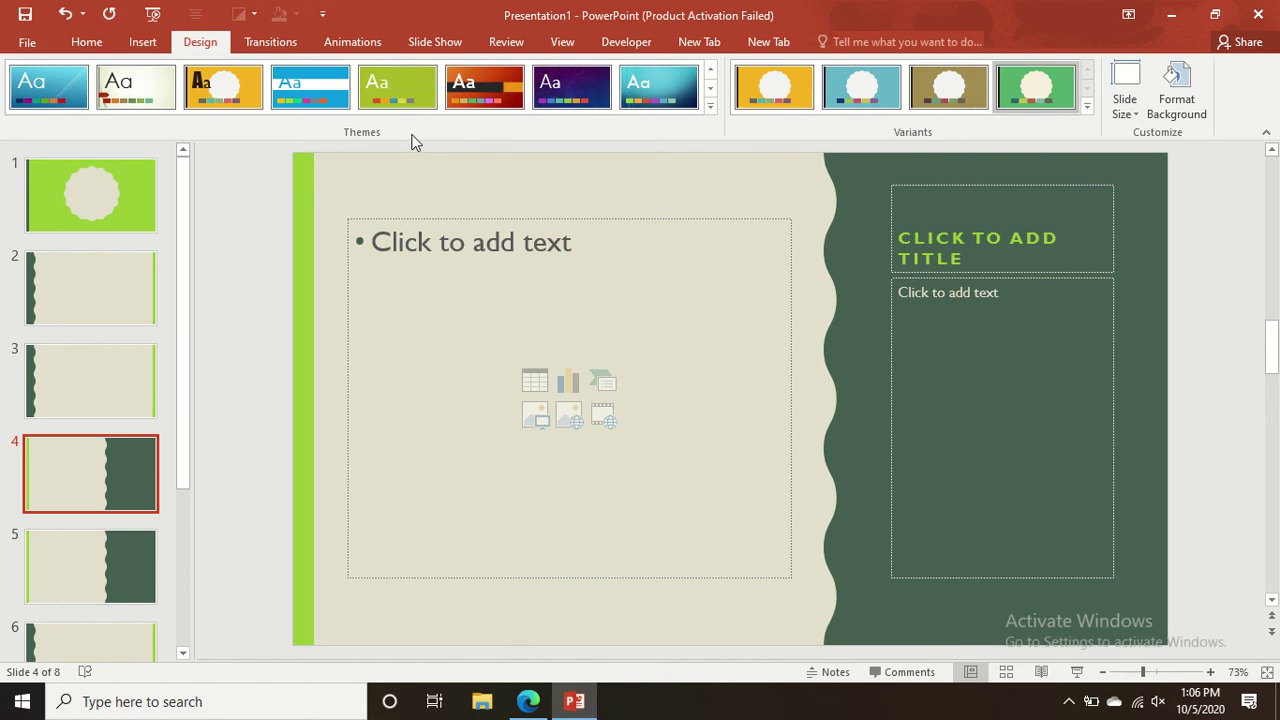
Try green-bordered, red-orange (teal variant) and purple themes, then apply teal circuit-board and expand the gallery.
{"action": "left_click", "coordinate": [403, 93]}
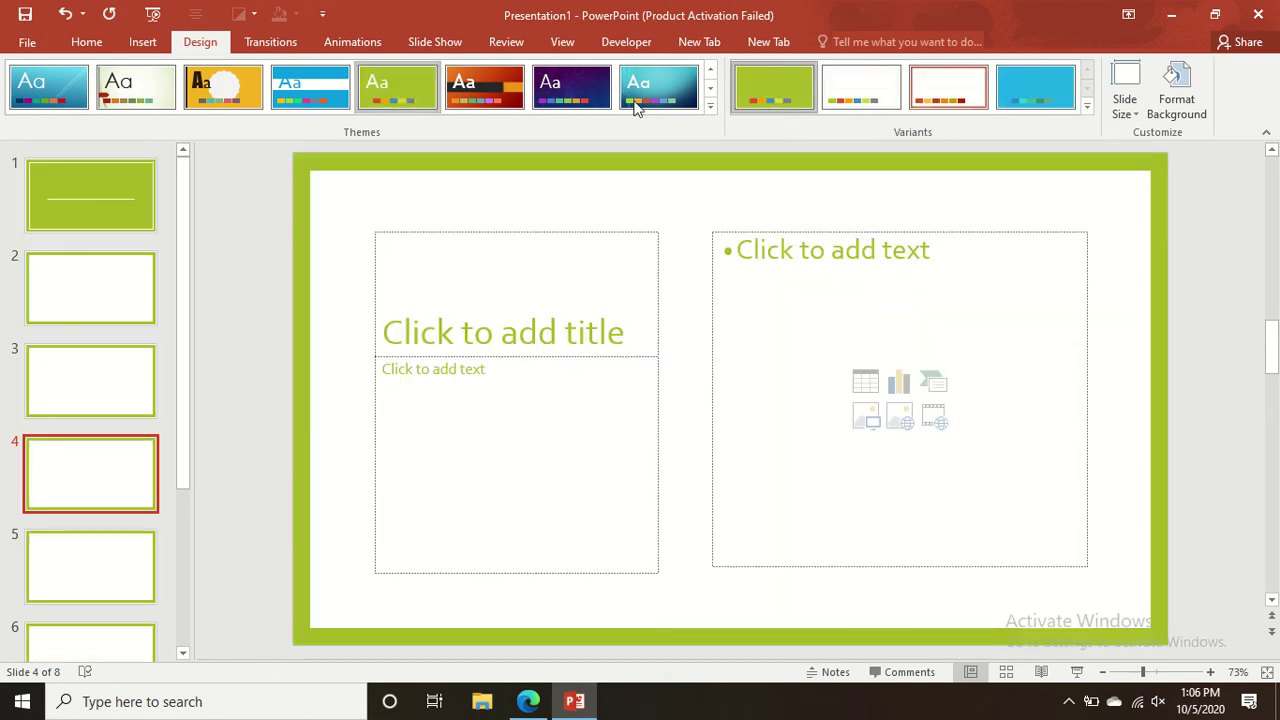
{"action": "left_click", "coordinate": [487, 103]}
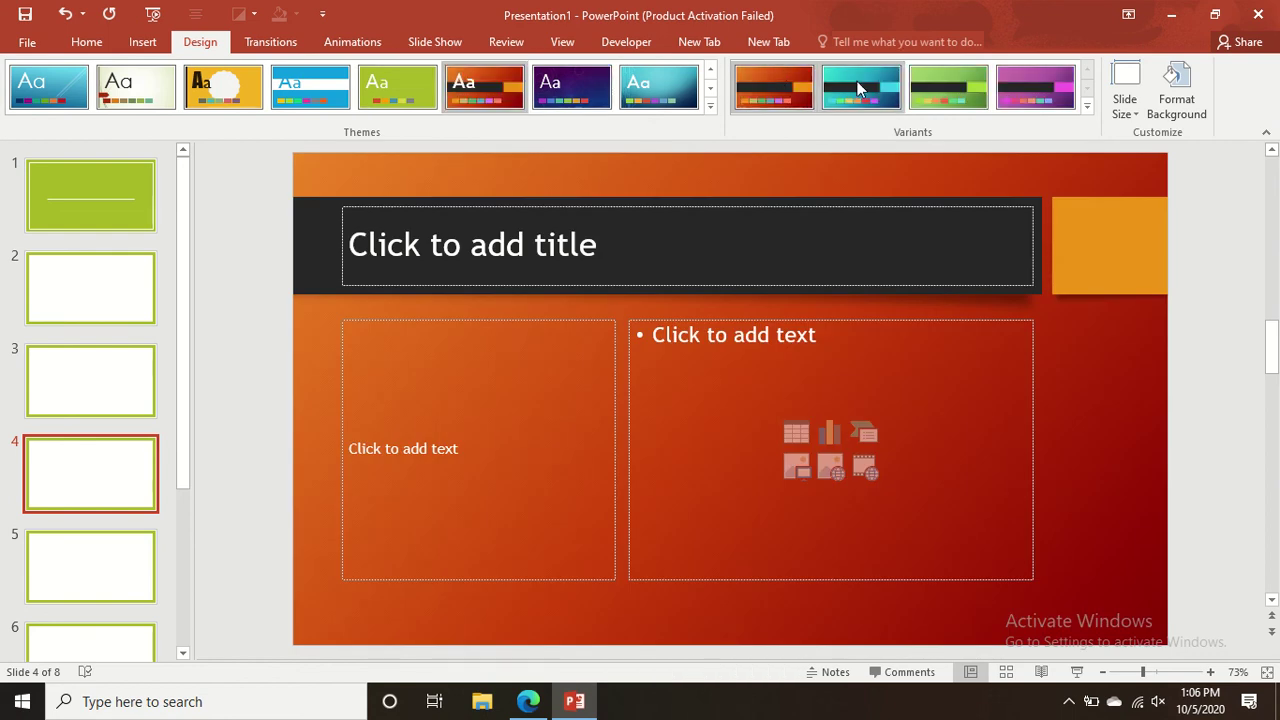
{"action": "left_click", "coordinate": [857, 81]}
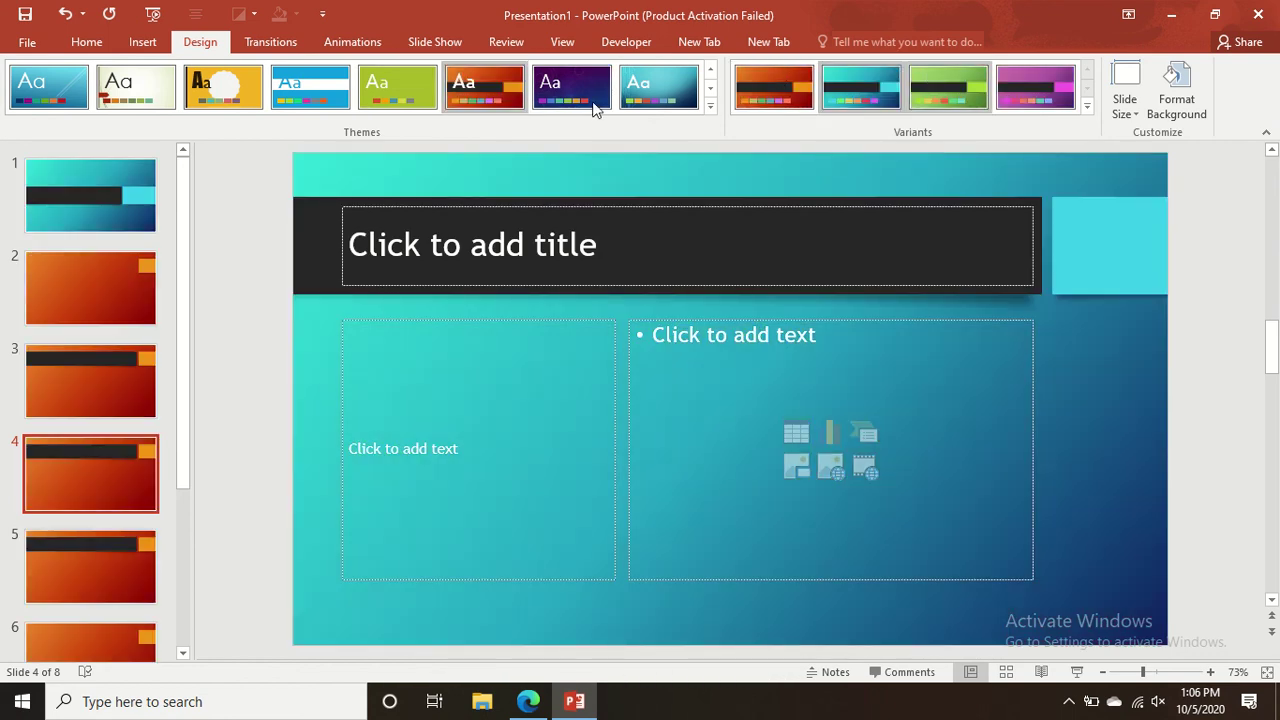
{"action": "left_click", "coordinate": [603, 97]}
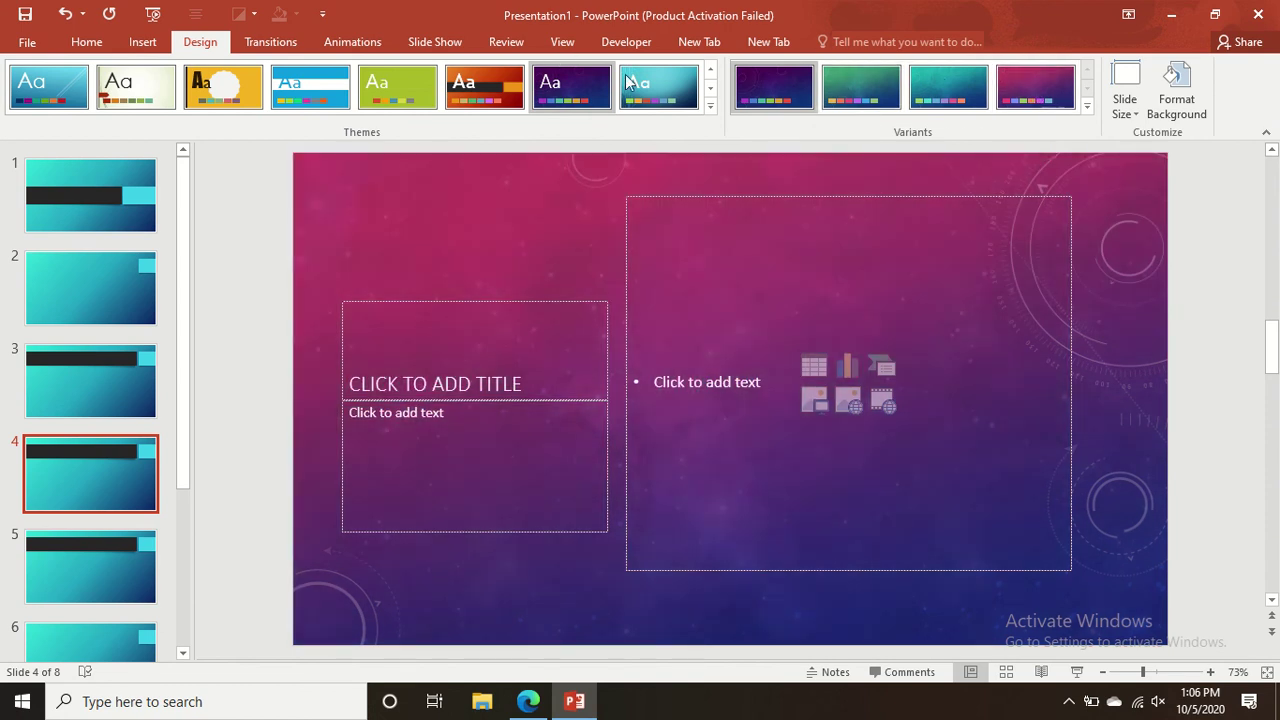
{"action": "left_click", "coordinate": [648, 90]}
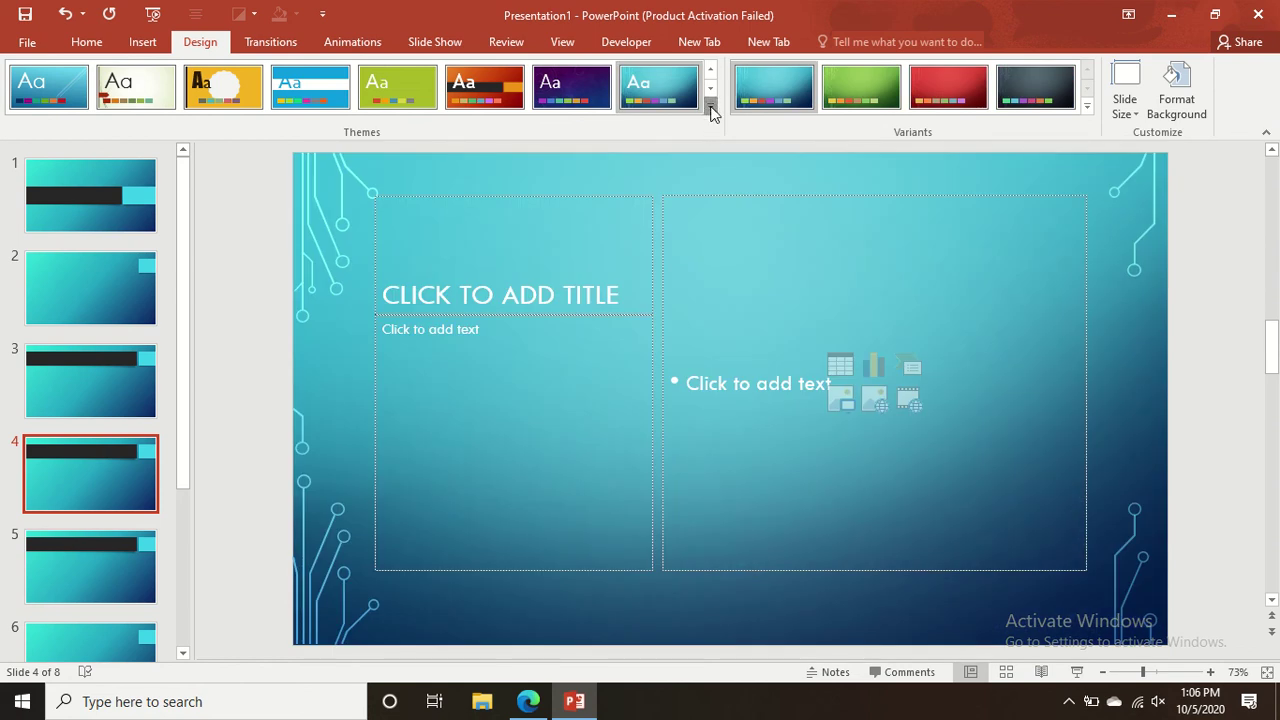
{"action": "left_click", "coordinate": [710, 106]}
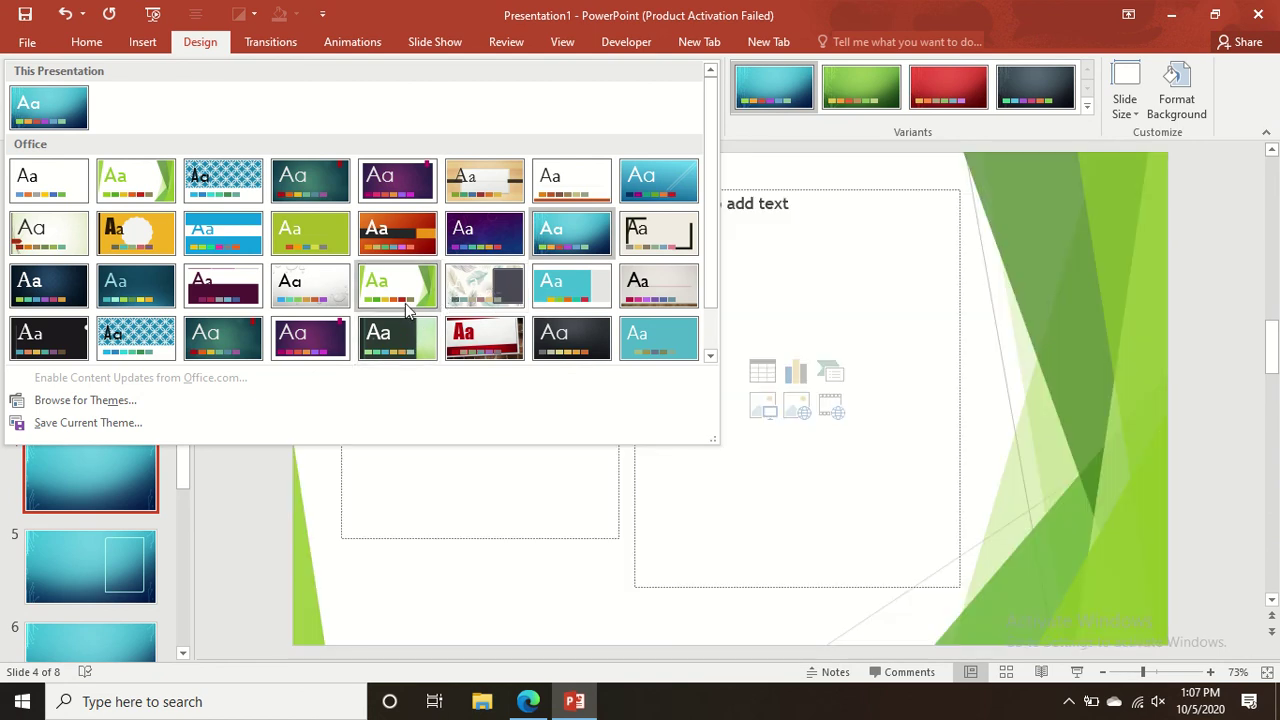
Apply the green Facet theme, trying its blue and dark background variants.
{"action": "left_click", "coordinate": [400, 340]}
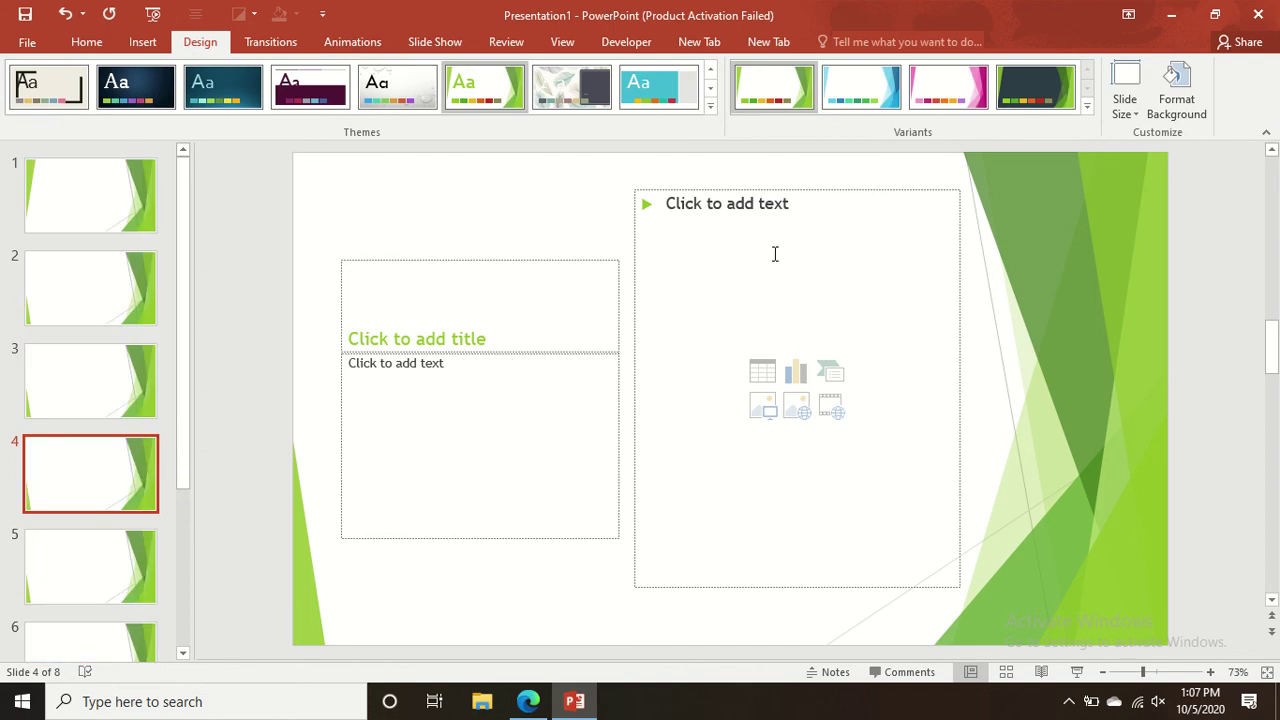
{"action": "left_click", "coordinate": [863, 92]}
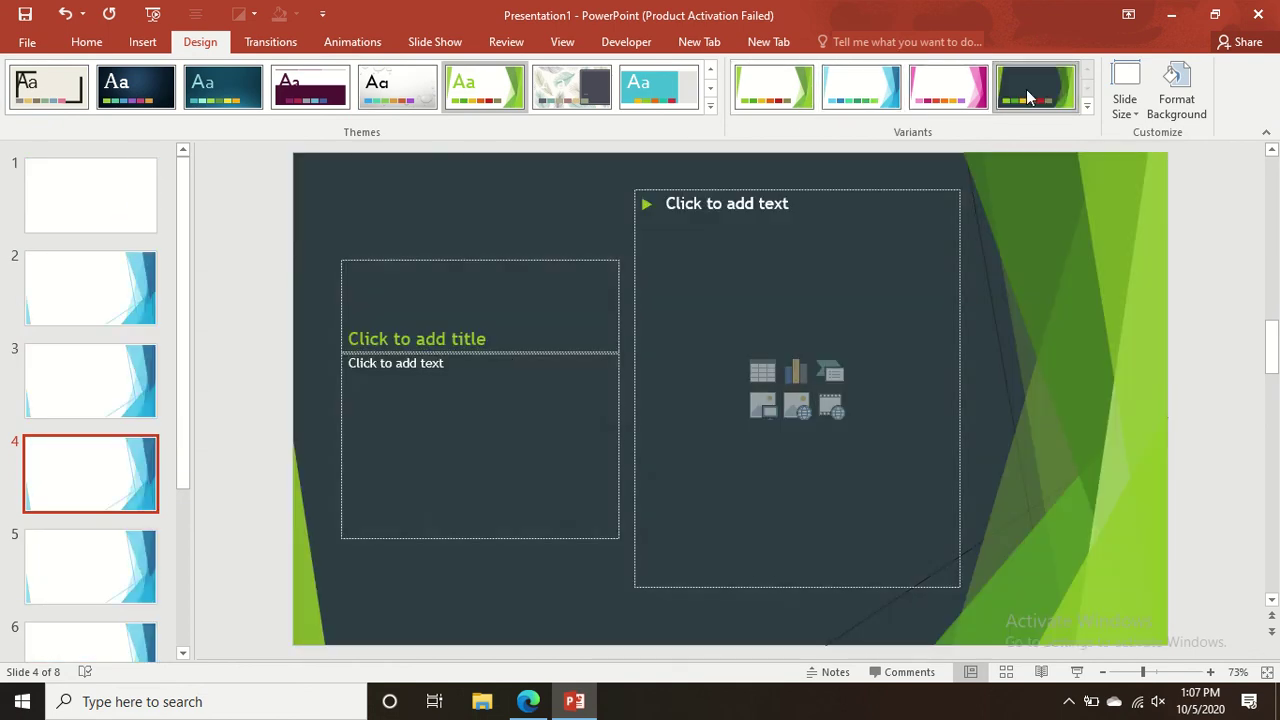
{"action": "left_click", "coordinate": [1025, 90]}
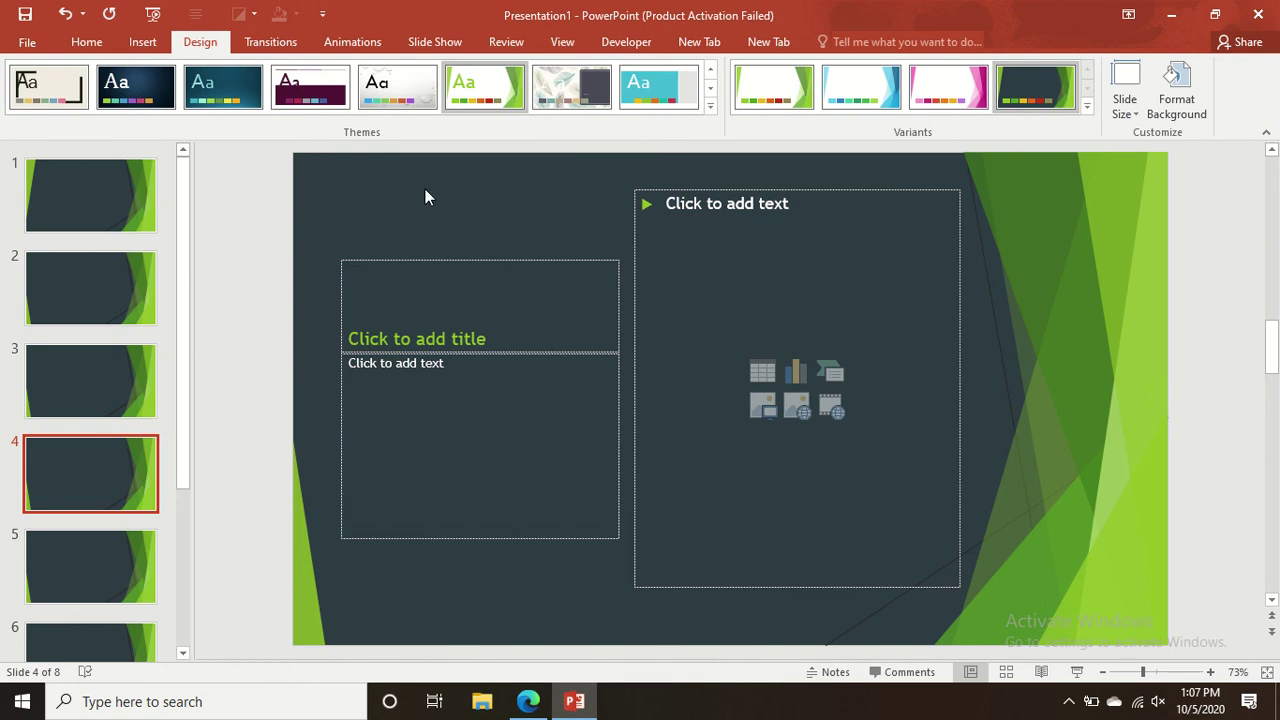
Choose the dark teal theme with red corner tab from the full Themes gallery, ending on Home.
{"action": "left_click", "coordinate": [710, 105]}
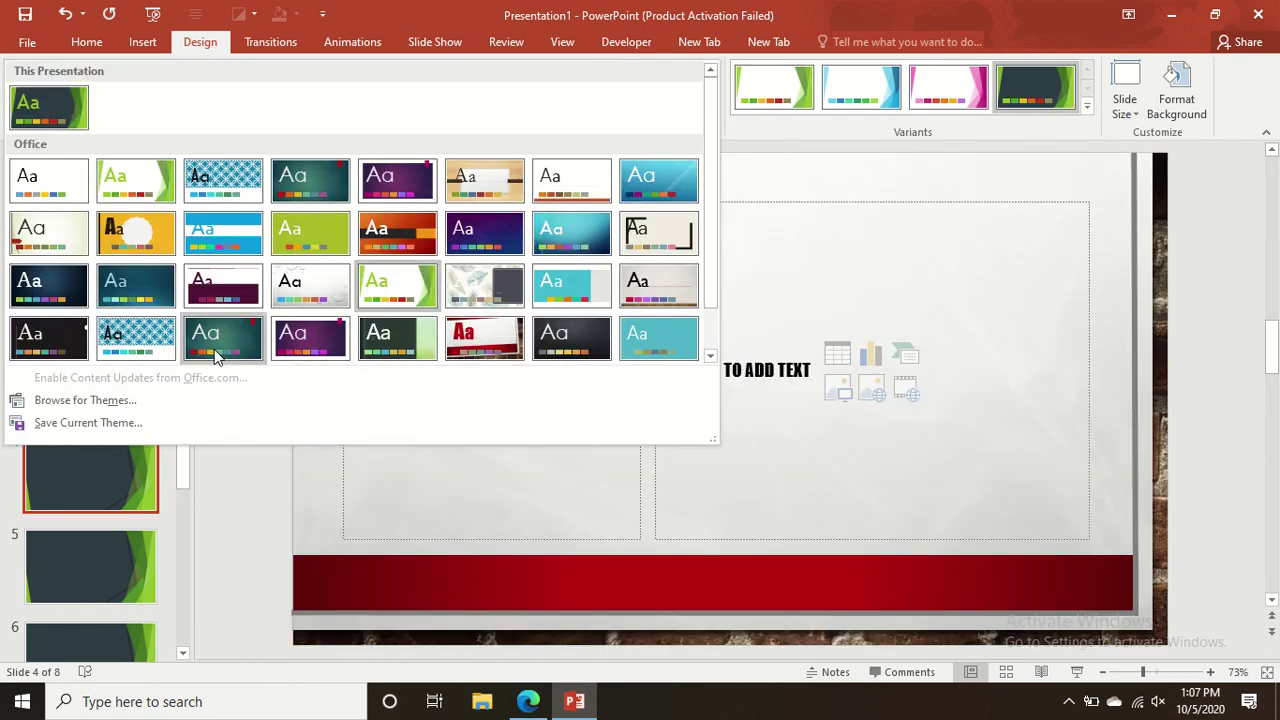
{"action": "left_click", "coordinate": [215, 355]}
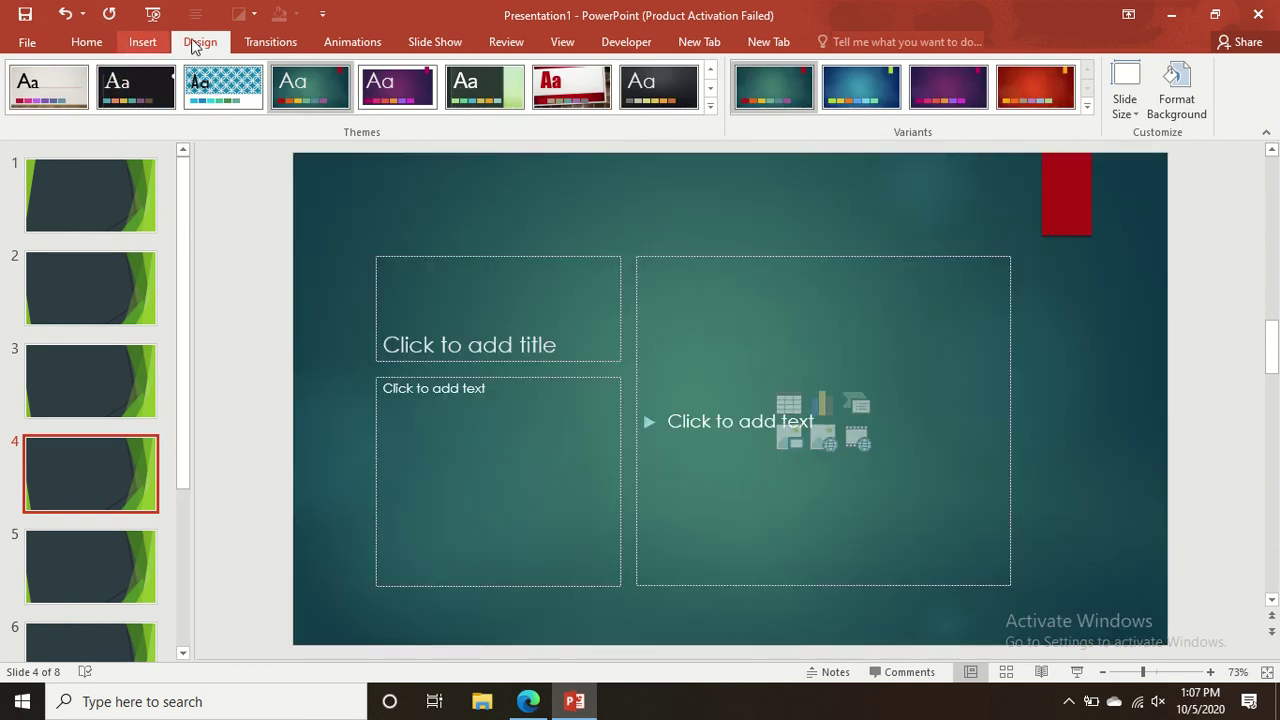
{"action": "left_click", "coordinate": [86, 44]}
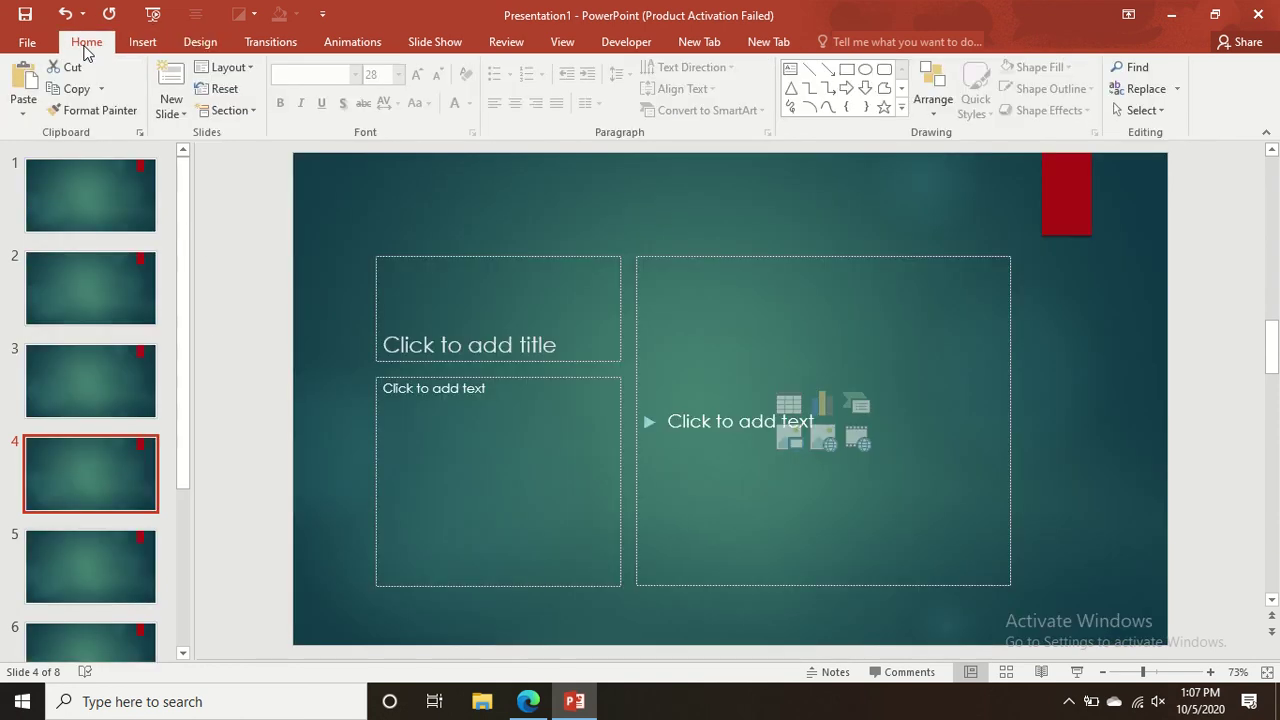
{"action": "left_click", "coordinate": [203, 45]}
{"action": "mouse_move", "coordinate": [828, 6]}
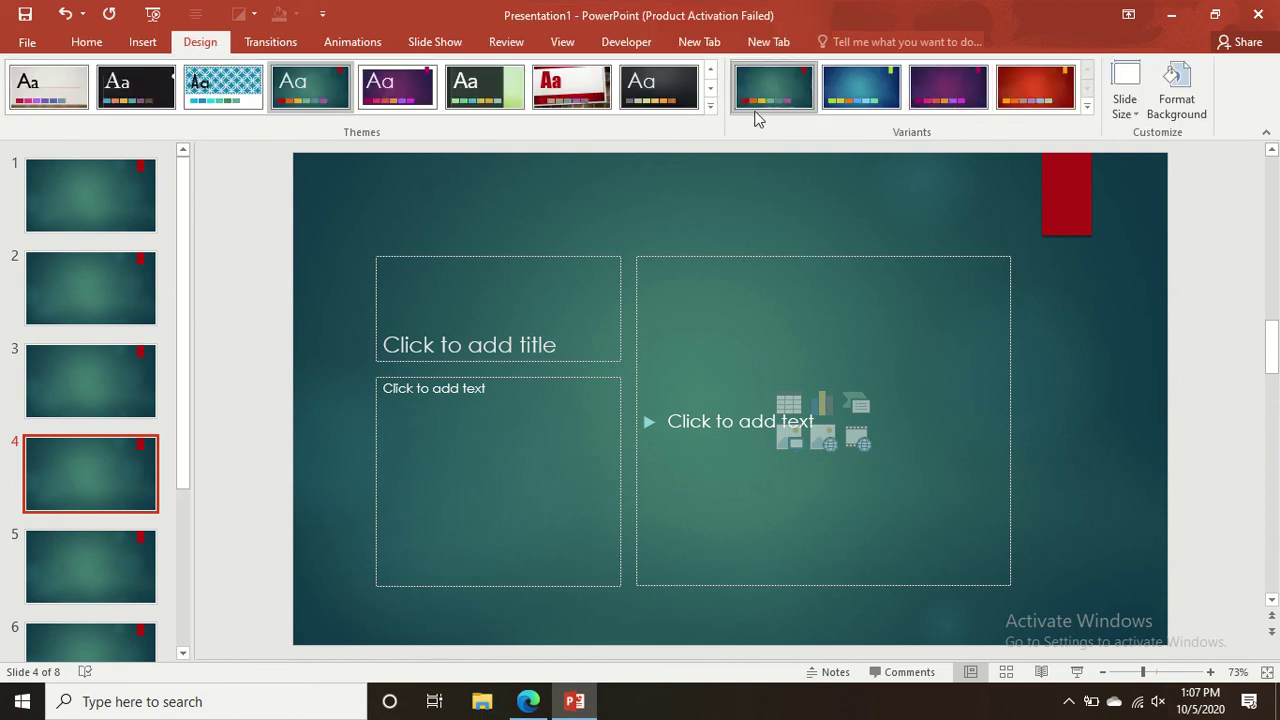
{"action": "left_click", "coordinate": [88, 43]}
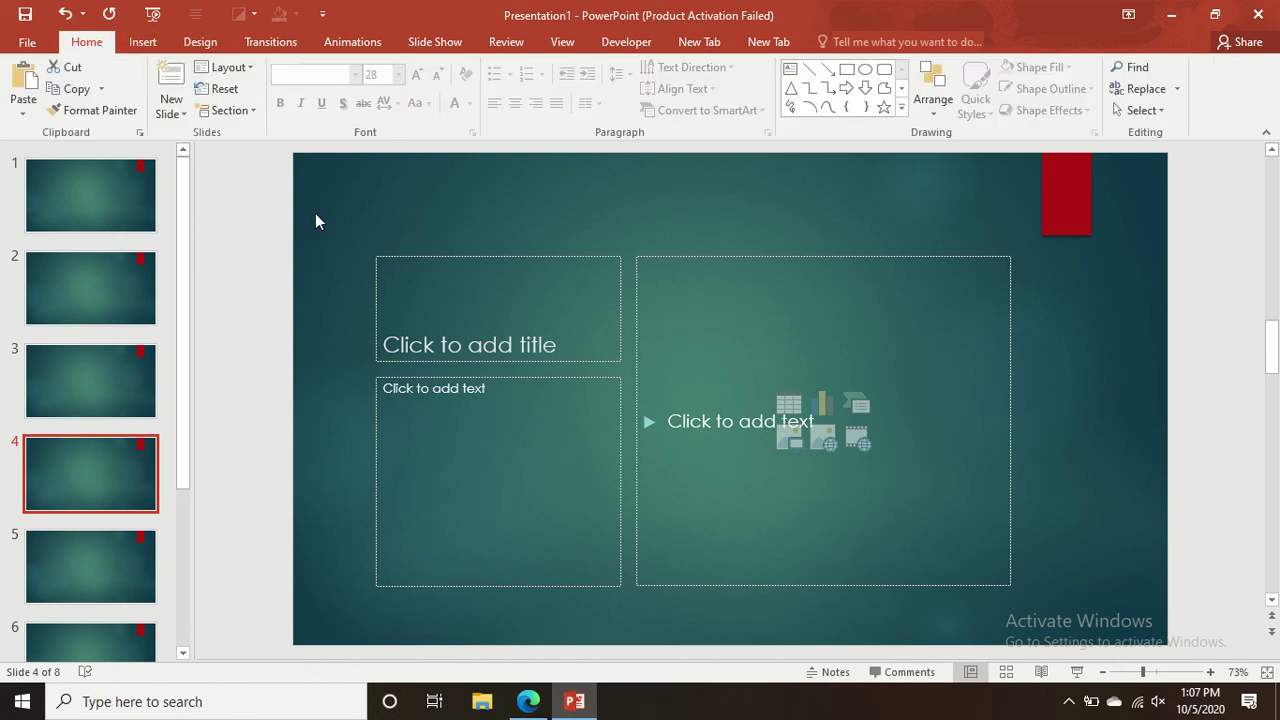